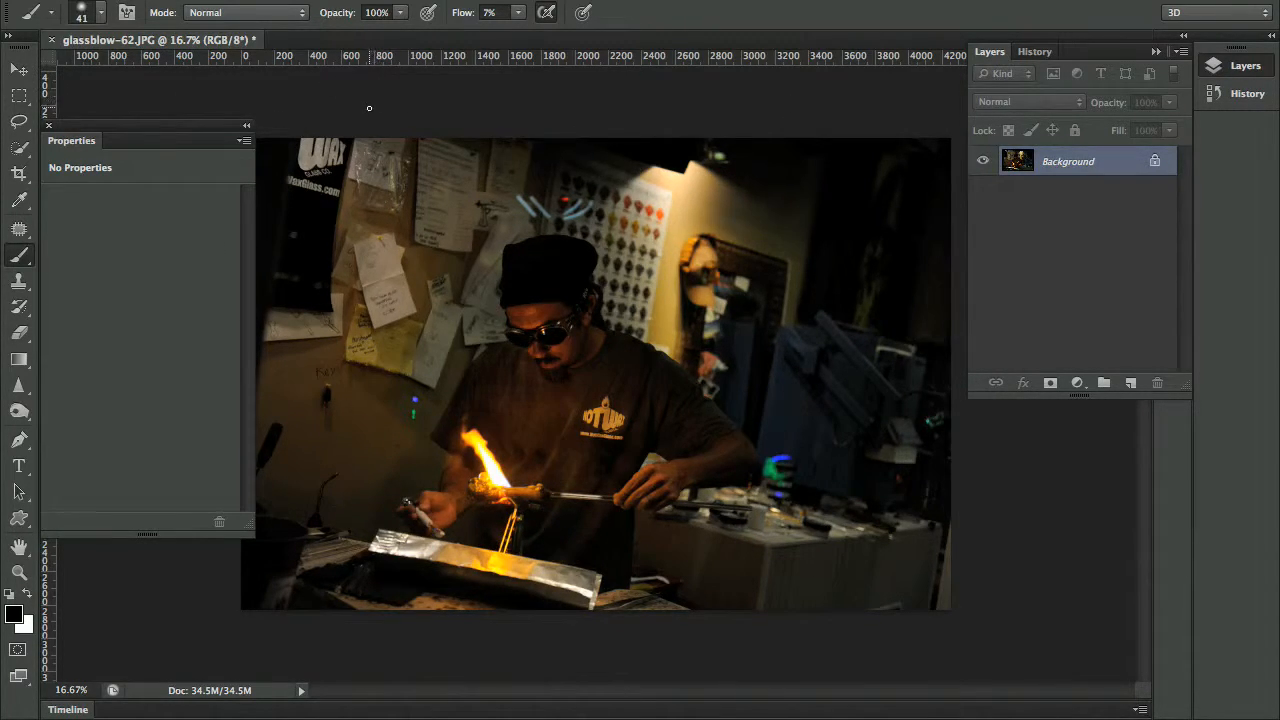
Try HDR Toning with the Glassmaker 1 preset on the glassblower photo's single Background layer
{"action": "left_click", "coordinate": [252, 1]}
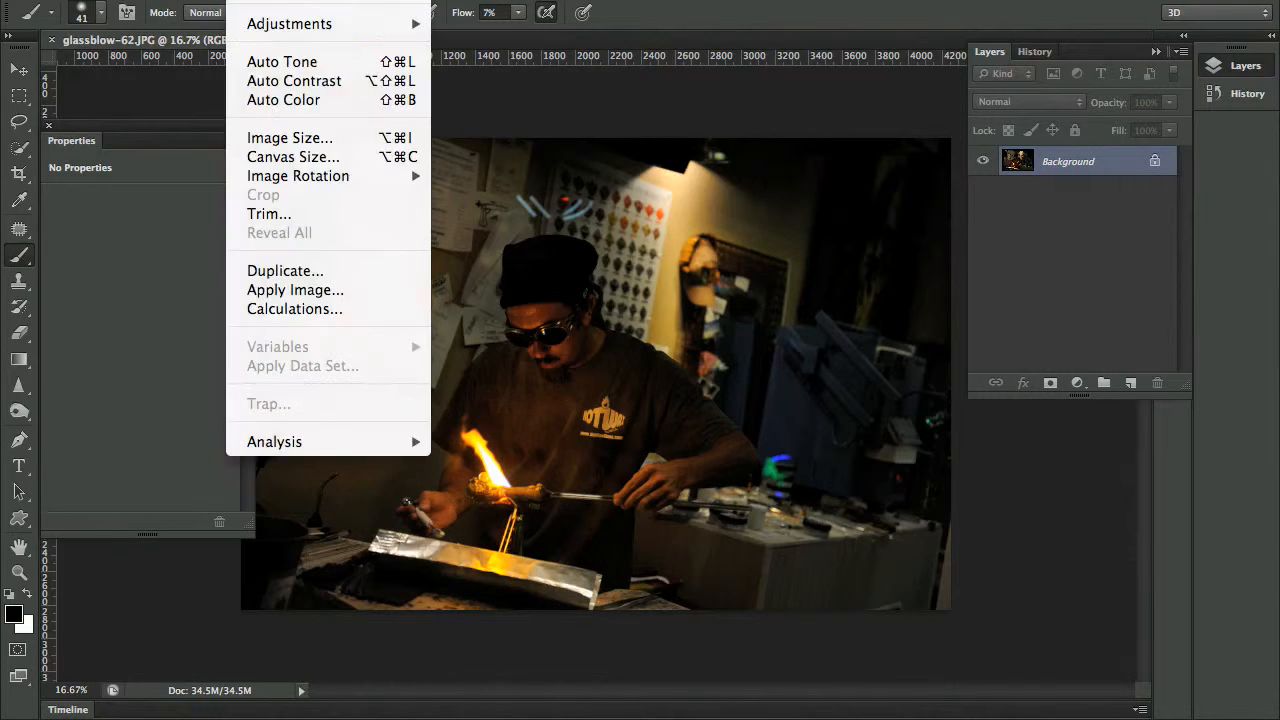
{"action": "mouse_move", "coordinate": [374, 28]}
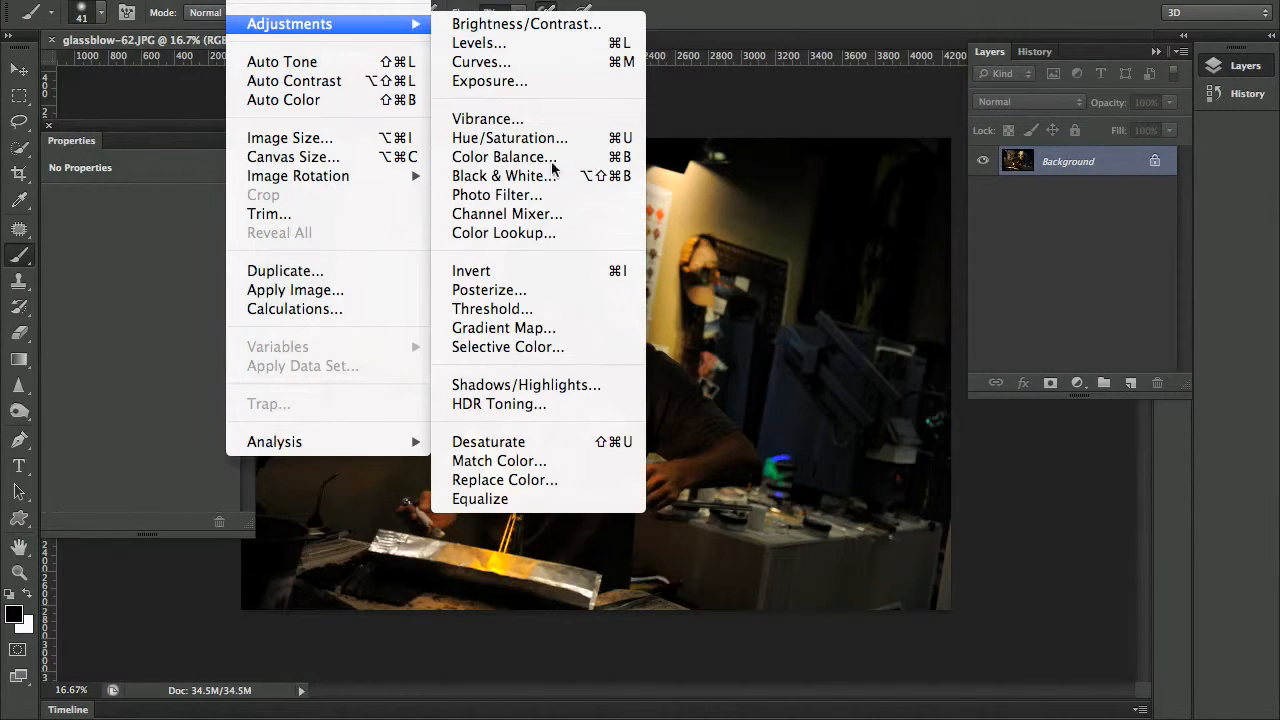
{"action": "left_click", "coordinate": [560, 403]}
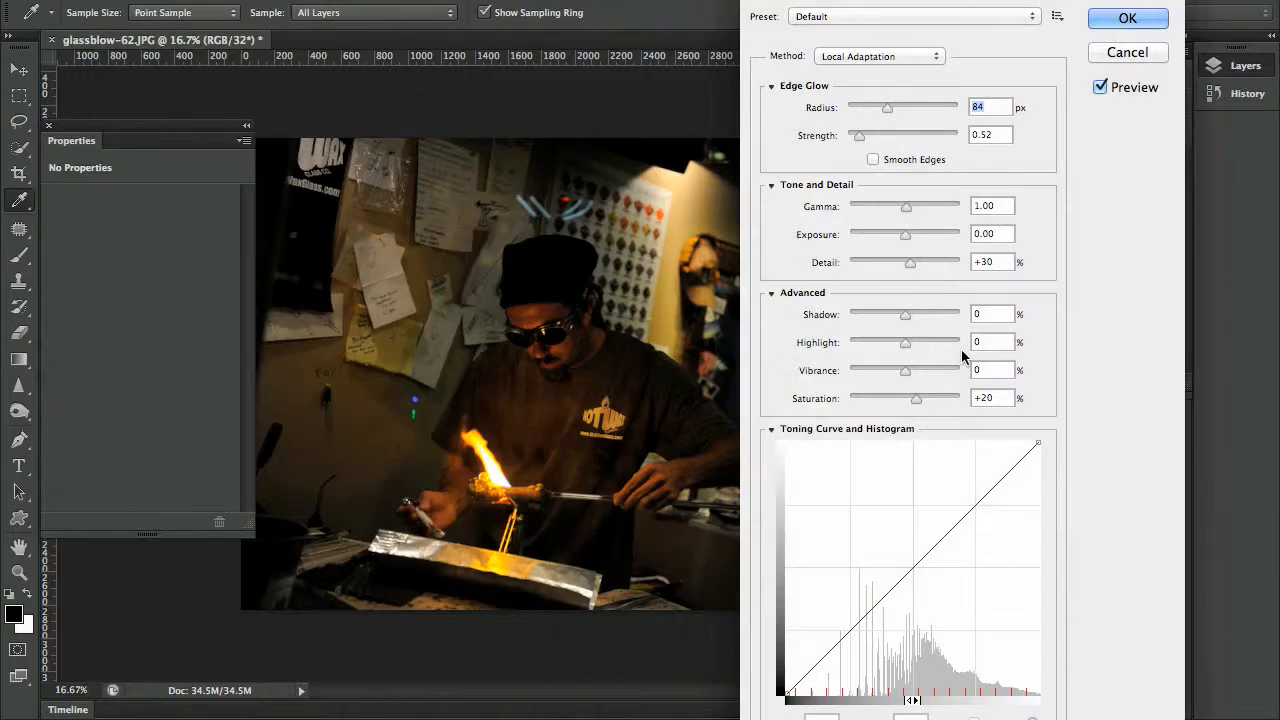
{"action": "left_click_drag", "start_coordinate": [949, 0], "coordinate": [1120, 0]}
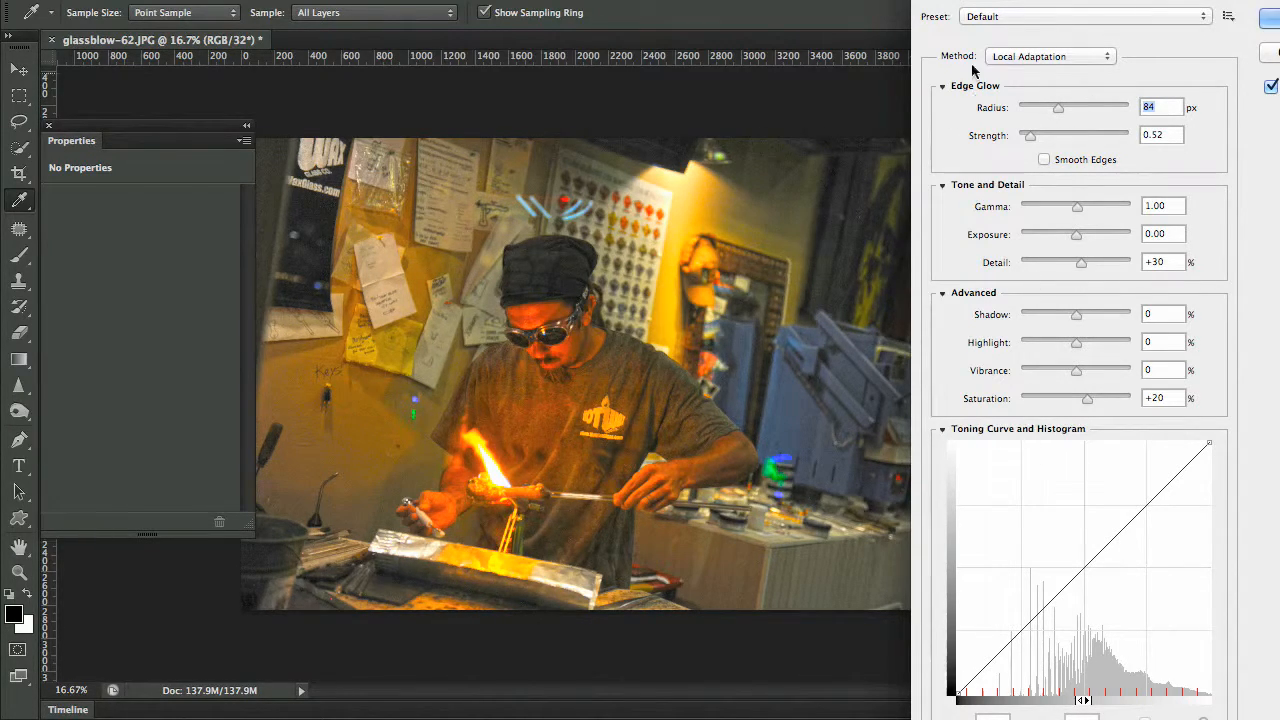
{"action": "left_click", "coordinate": [990, 17]}
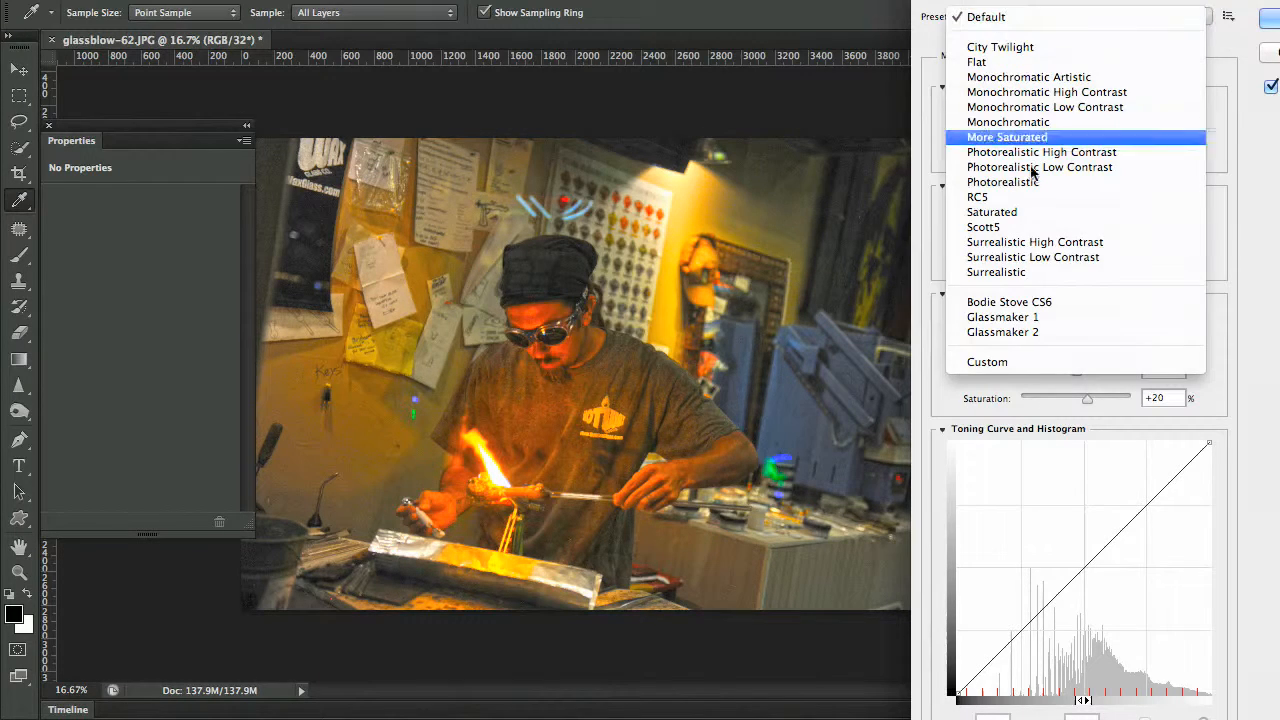
{"action": "left_click", "coordinate": [1038, 318]}
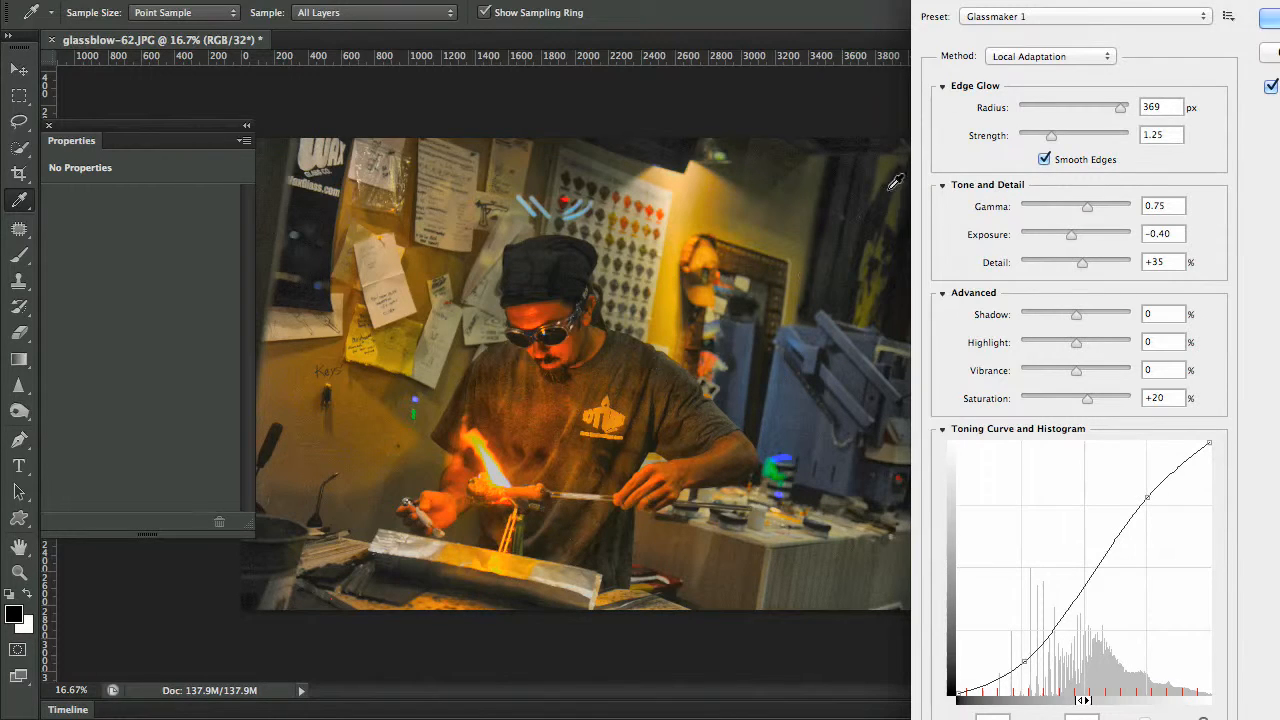
{"action": "left_click", "coordinate": [1268, 20]}
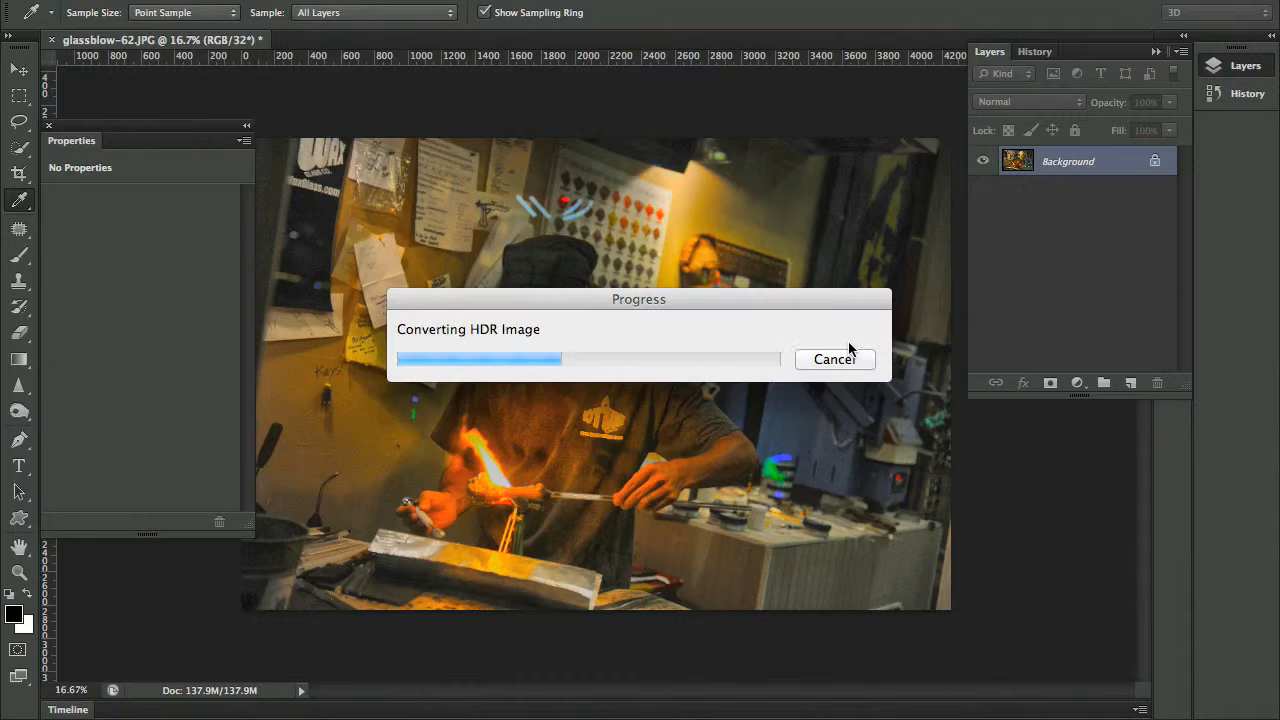
{"action": "key", "text": "b"}
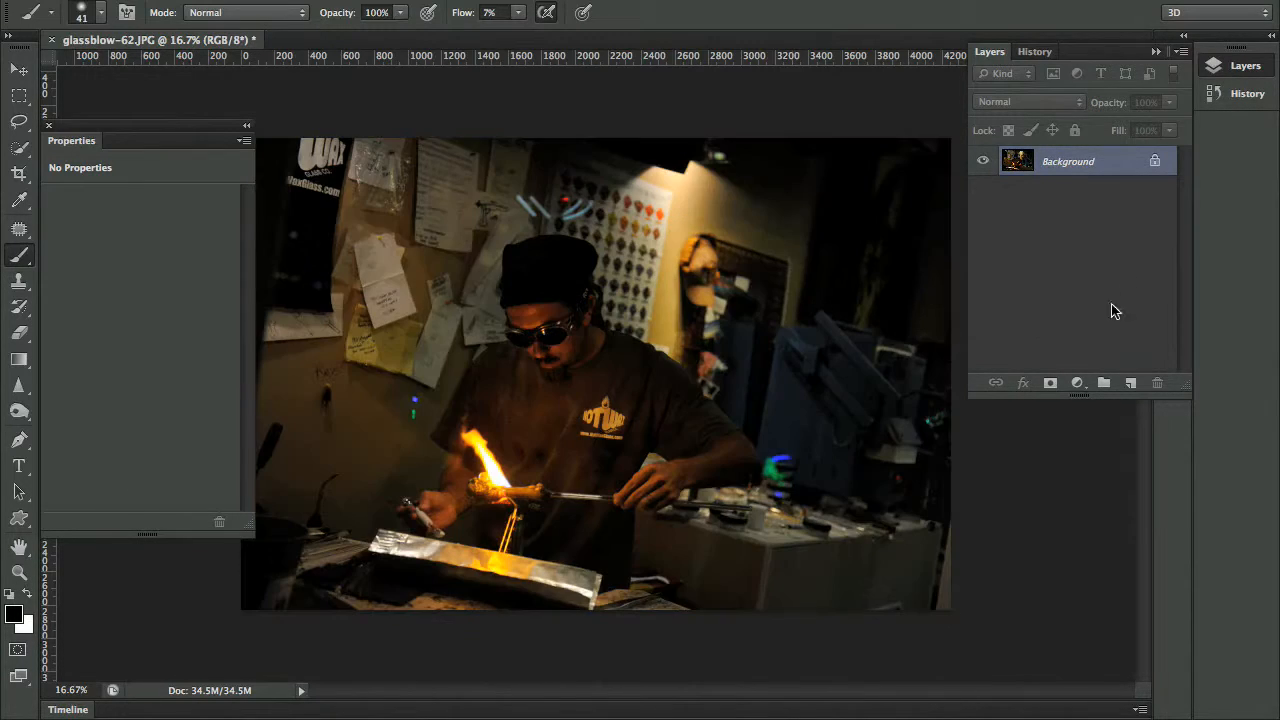
Try to apply HDR Toning to a duplicate of the Background layer, decline flattening and delete the duplicate
{"action": "left_click_drag", "start_coordinate": [1123, 166], "coordinate": [1130, 382]}
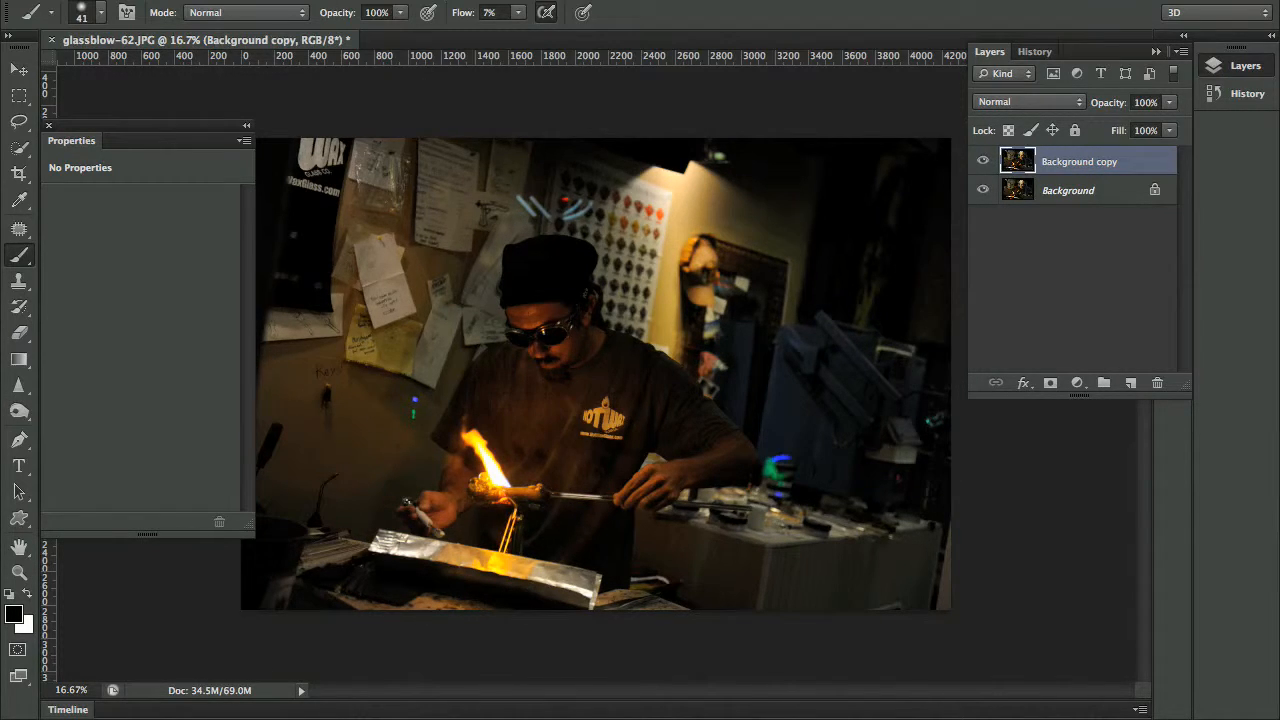
{"action": "left_click", "coordinate": [246, 1]}
{"action": "mouse_move", "coordinate": [343, 26]}
{"action": "left_click", "coordinate": [590, 404]}
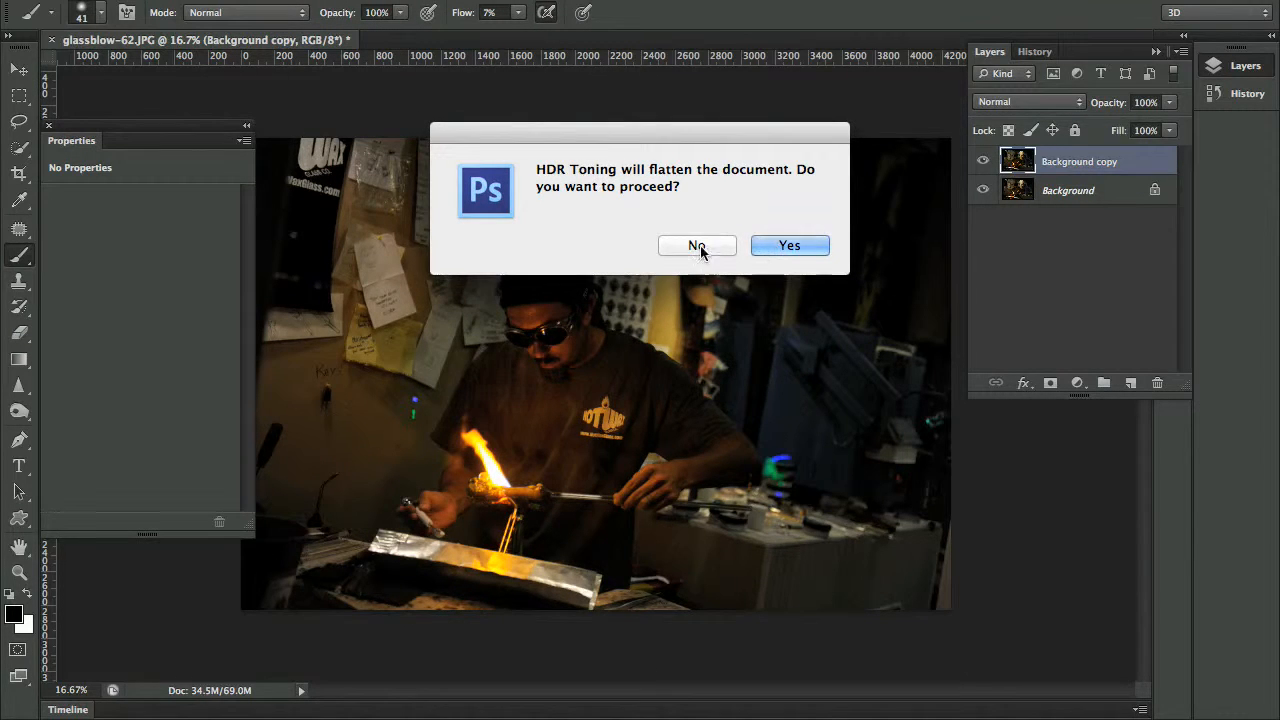
{"action": "left_click", "coordinate": [704, 246]}
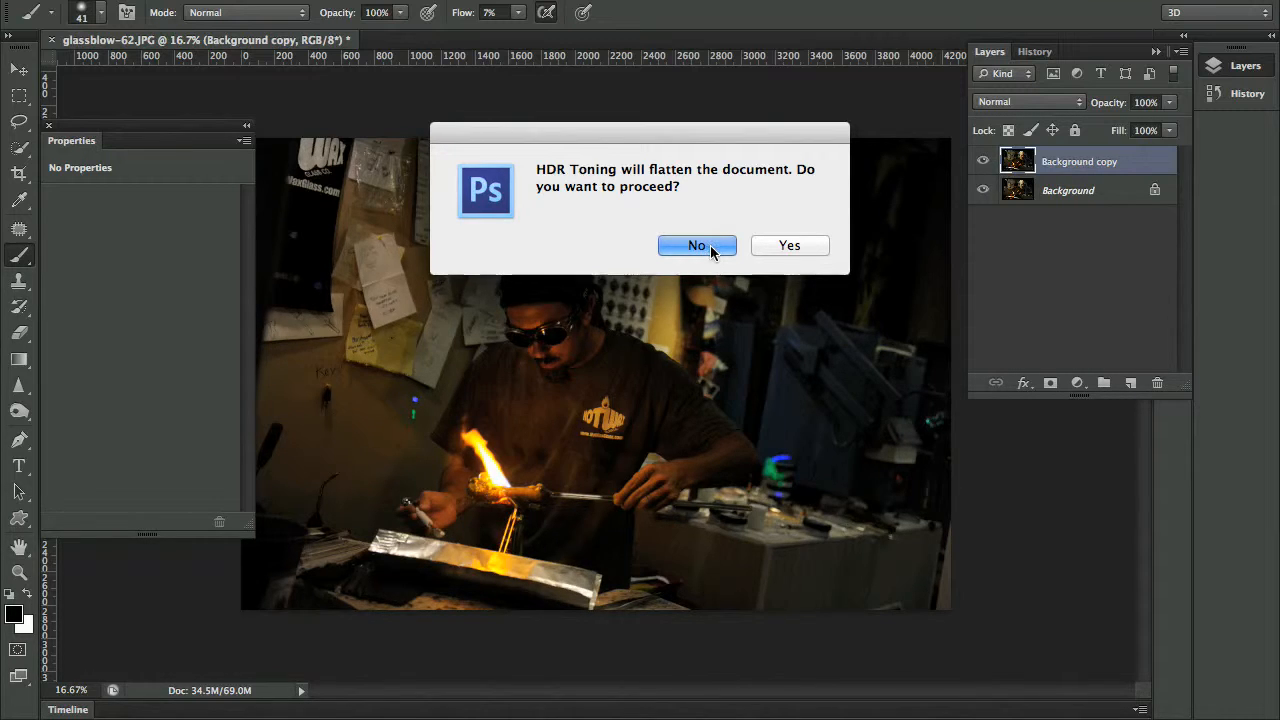
{"action": "left_click", "coordinate": [710, 246]}
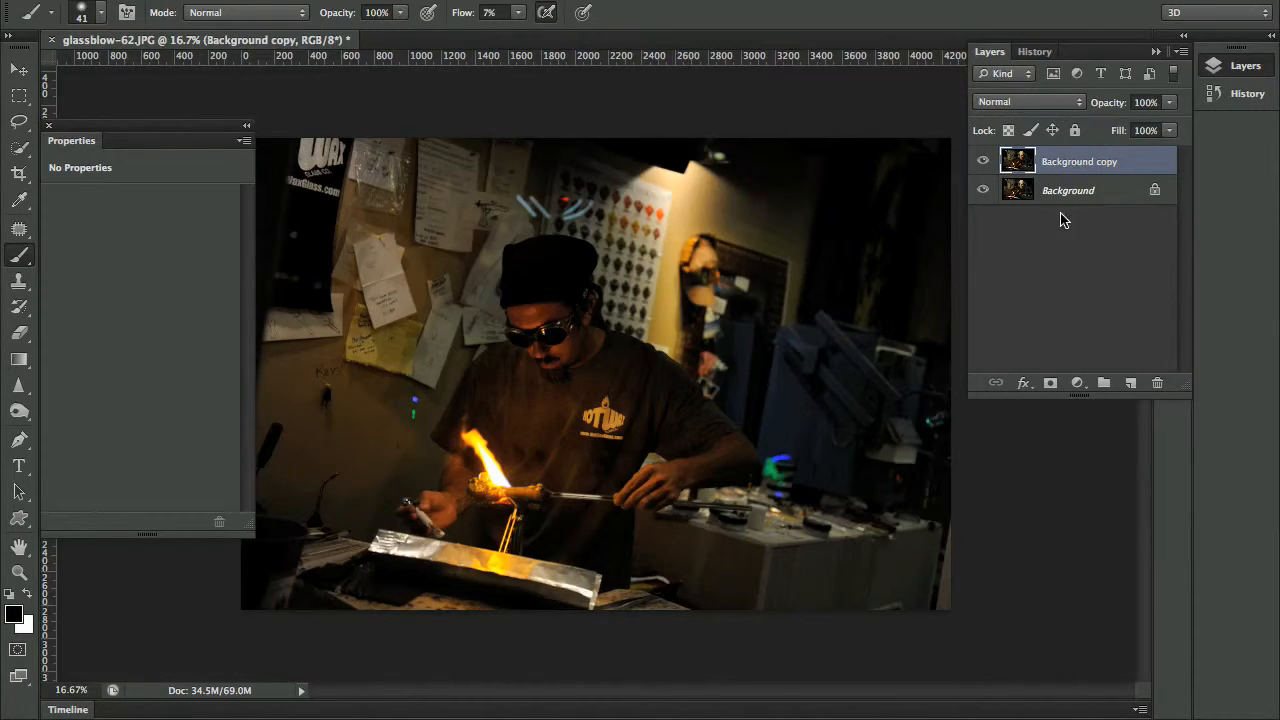
{"action": "key", "text": "Delete"}
Apply HDR Toning to the original photo using the Glassmaker 1 preset
{"action": "left_click", "coordinate": [204, 0]}
{"action": "mouse_move", "coordinate": [250, 0]}
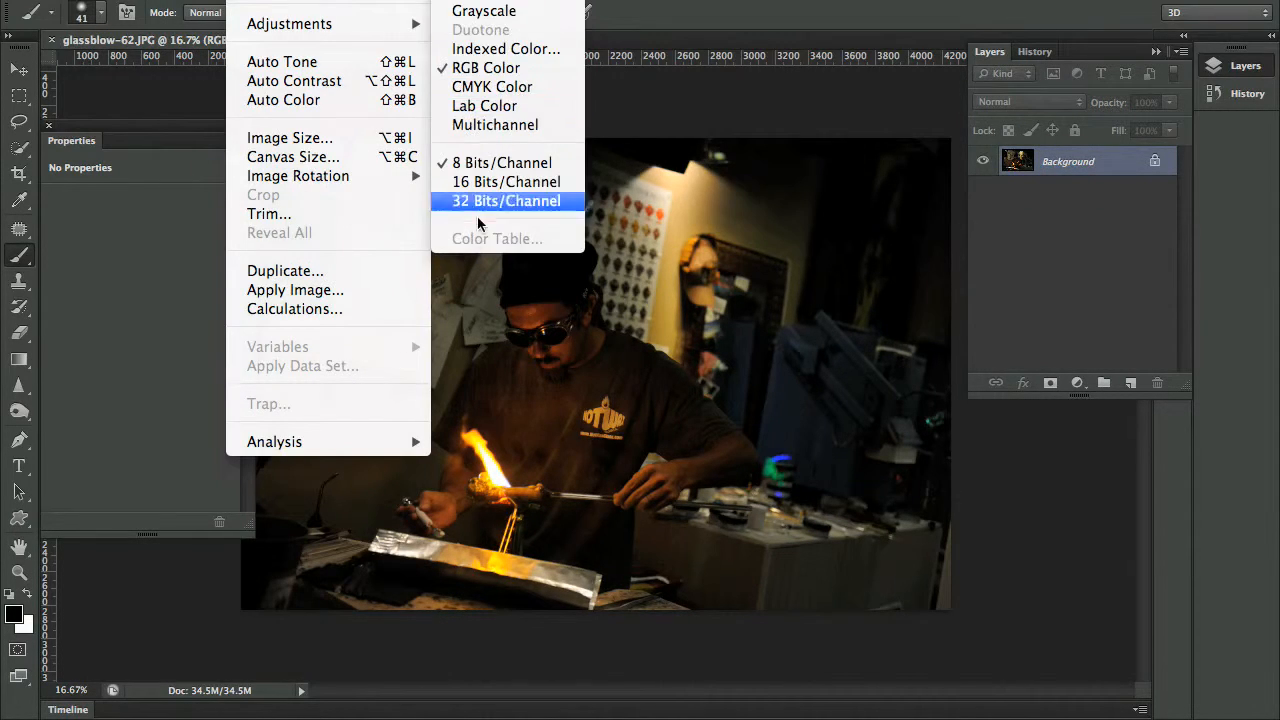
{"action": "mouse_move", "coordinate": [385, 24]}
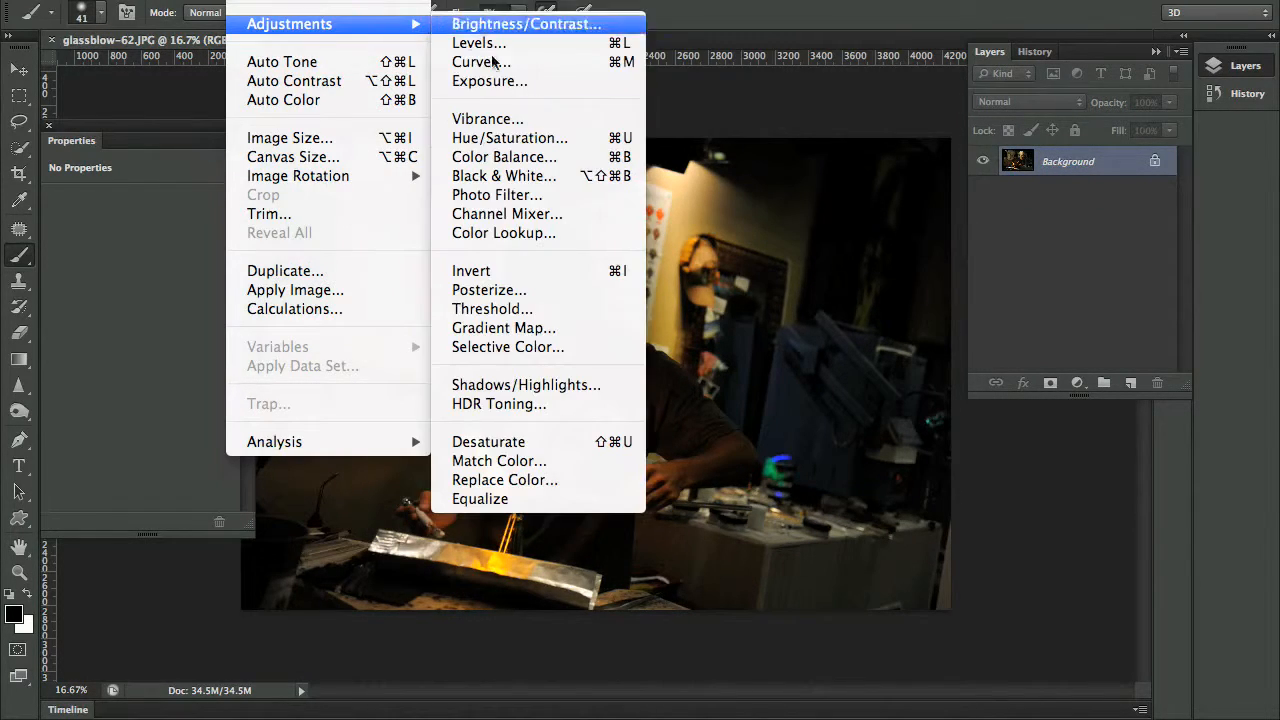
{"action": "left_click", "coordinate": [538, 409]}
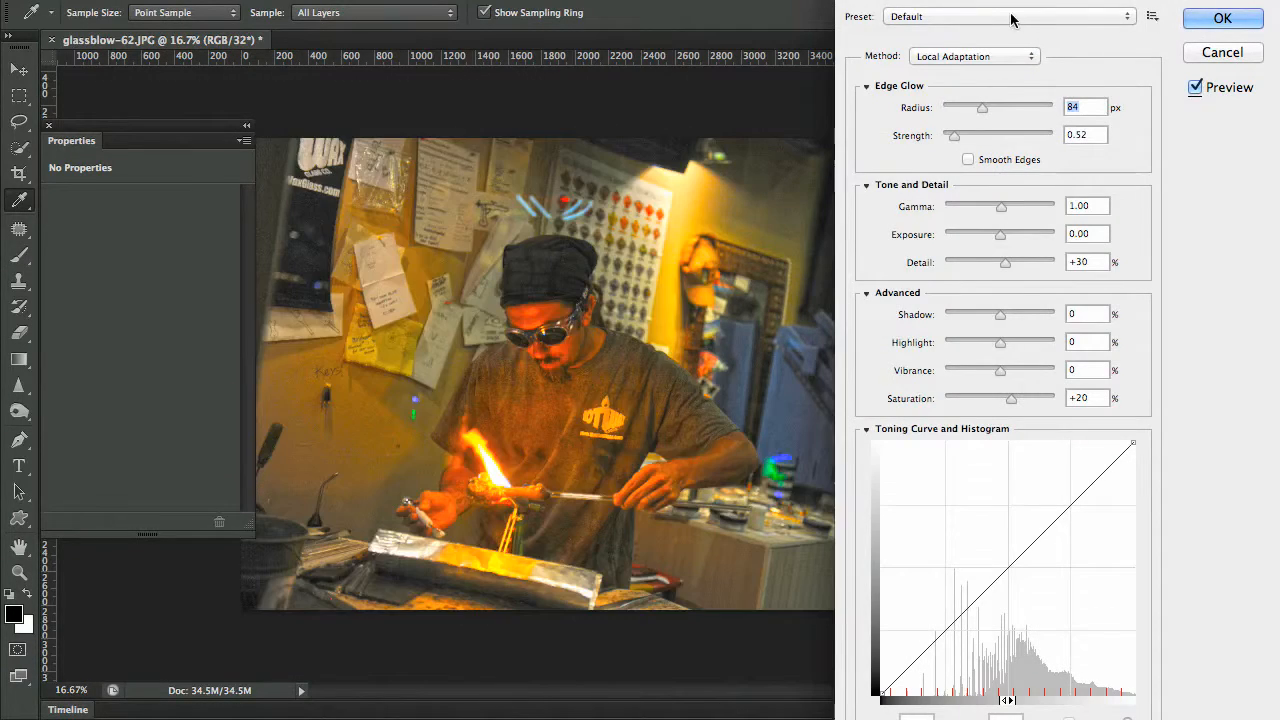
{"action": "left_click", "coordinate": [1016, 18]}
{"action": "left_click", "coordinate": [962, 326]}
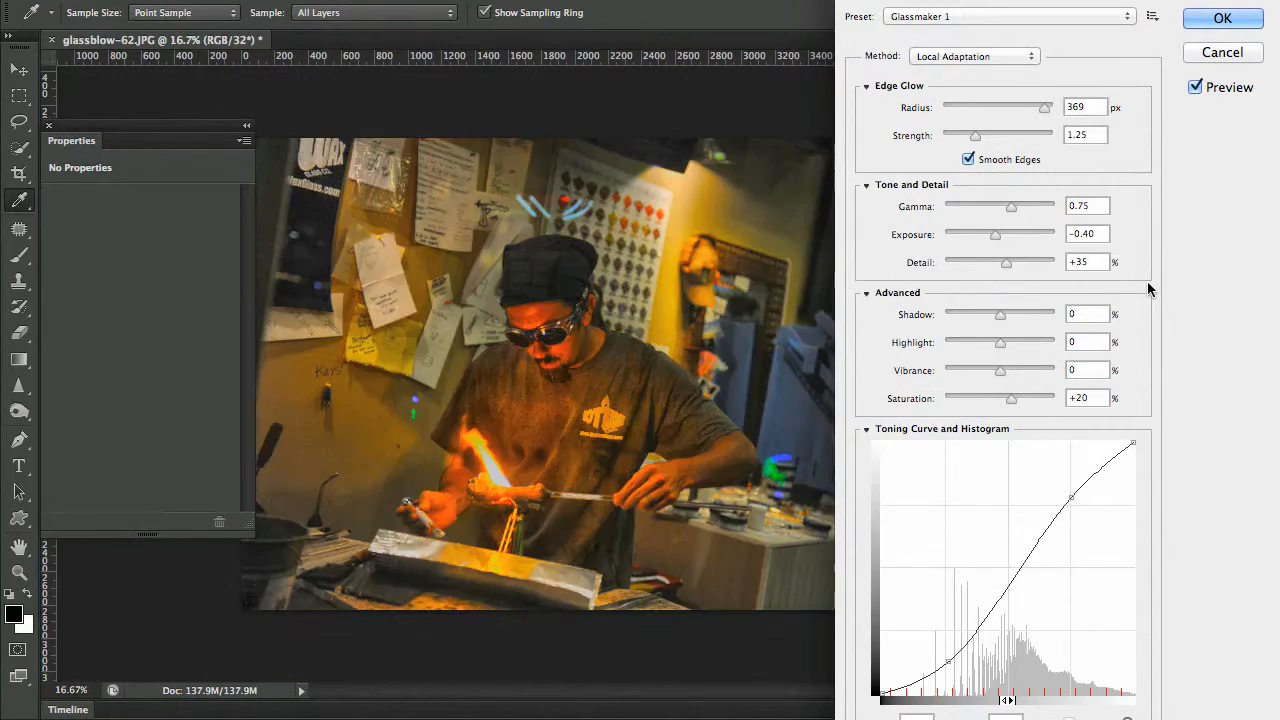
{"action": "left_click", "coordinate": [1222, 18]}
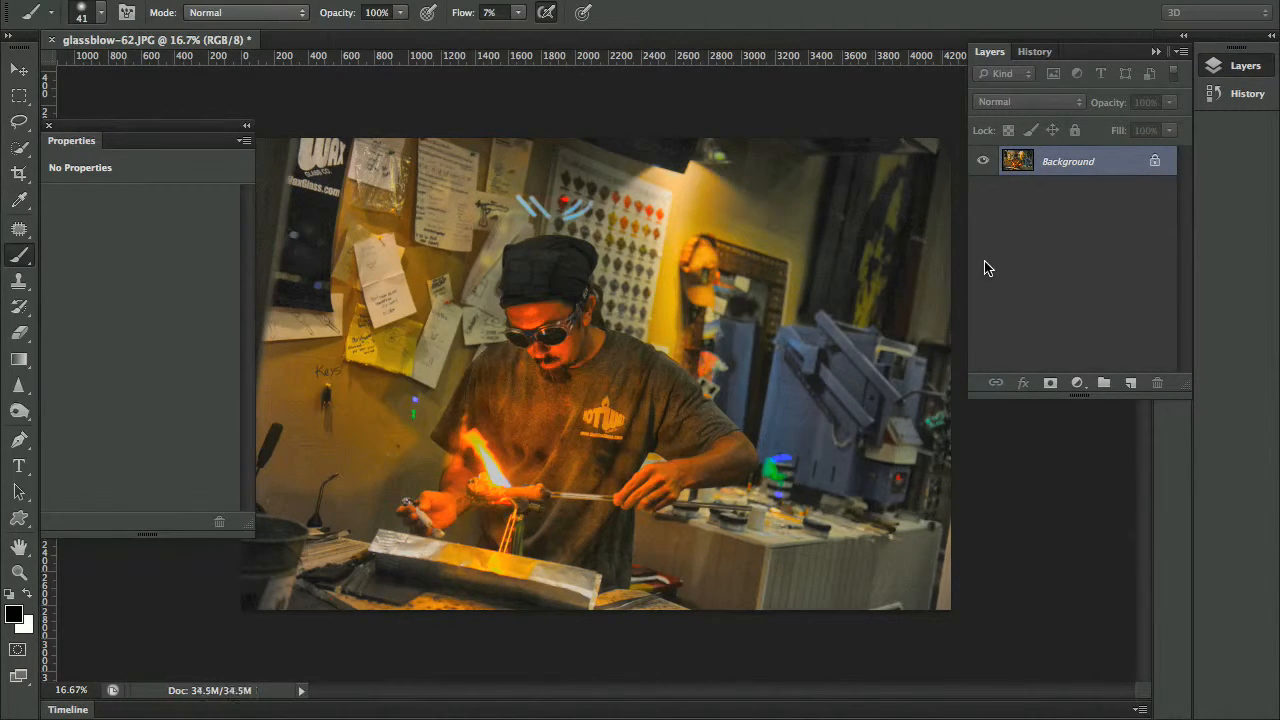
Save the toned photo to the Desktop as the JPEG file Glassmaker 1.jpg with quality 11 and the Baseline ("Standard") format
{"action": "key", "text": "super+shift+s"}
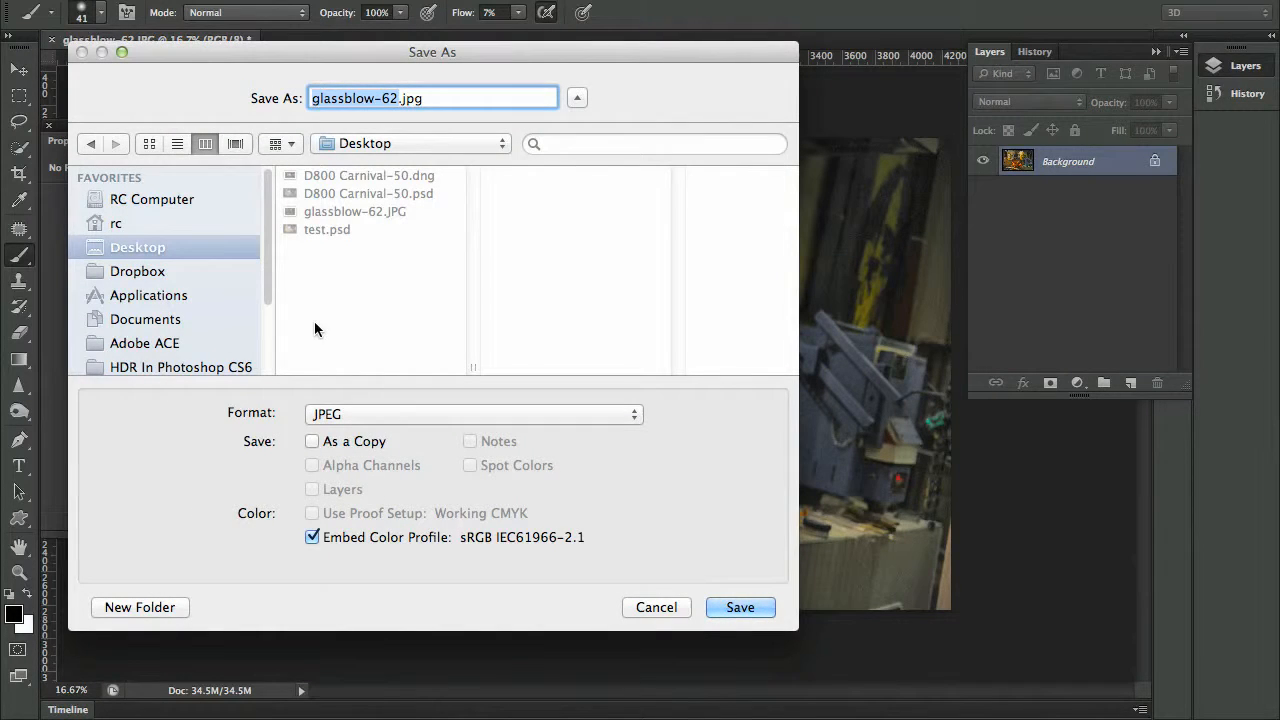
{"action": "type", "text": "Glassmaker 1"}
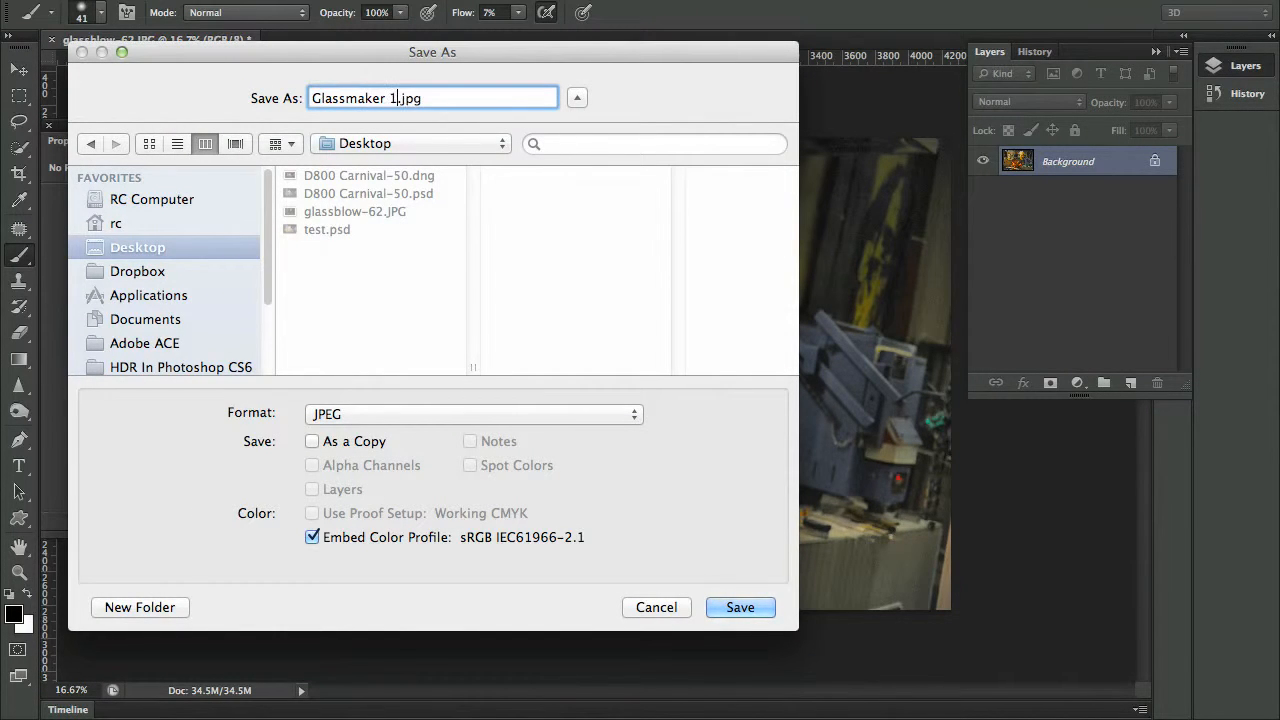
{"action": "left_click", "coordinate": [760, 601]}
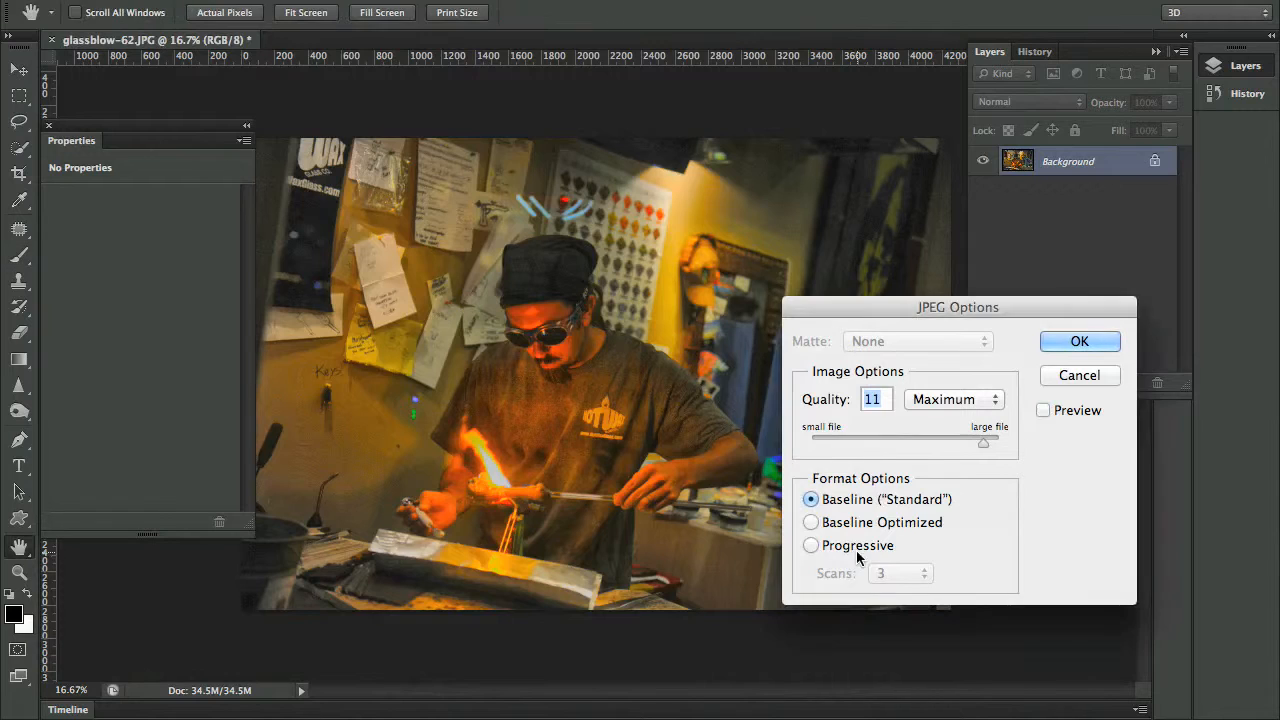
{"action": "left_click", "coordinate": [1102, 335]}
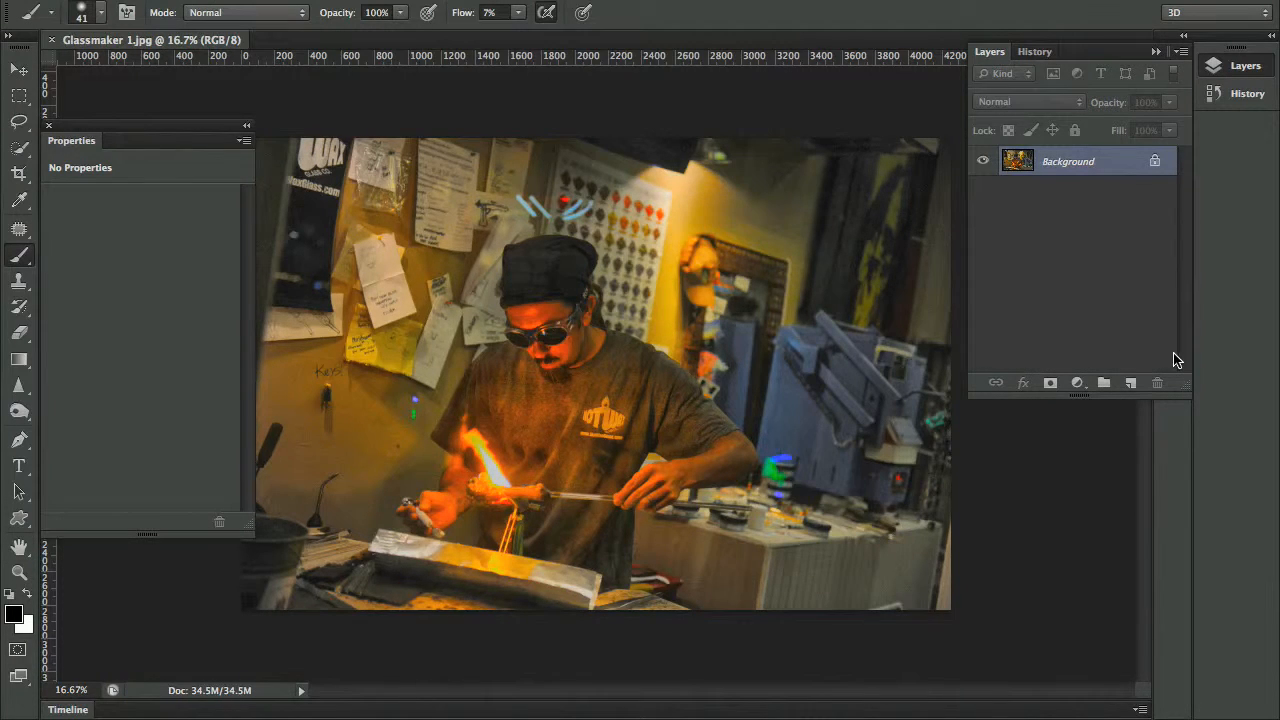
Reopen the original glassblow-62.JPG from the Desktop alongside the saved Glassmaker 1 version
{"action": "left_click", "coordinate": [180, 0]}
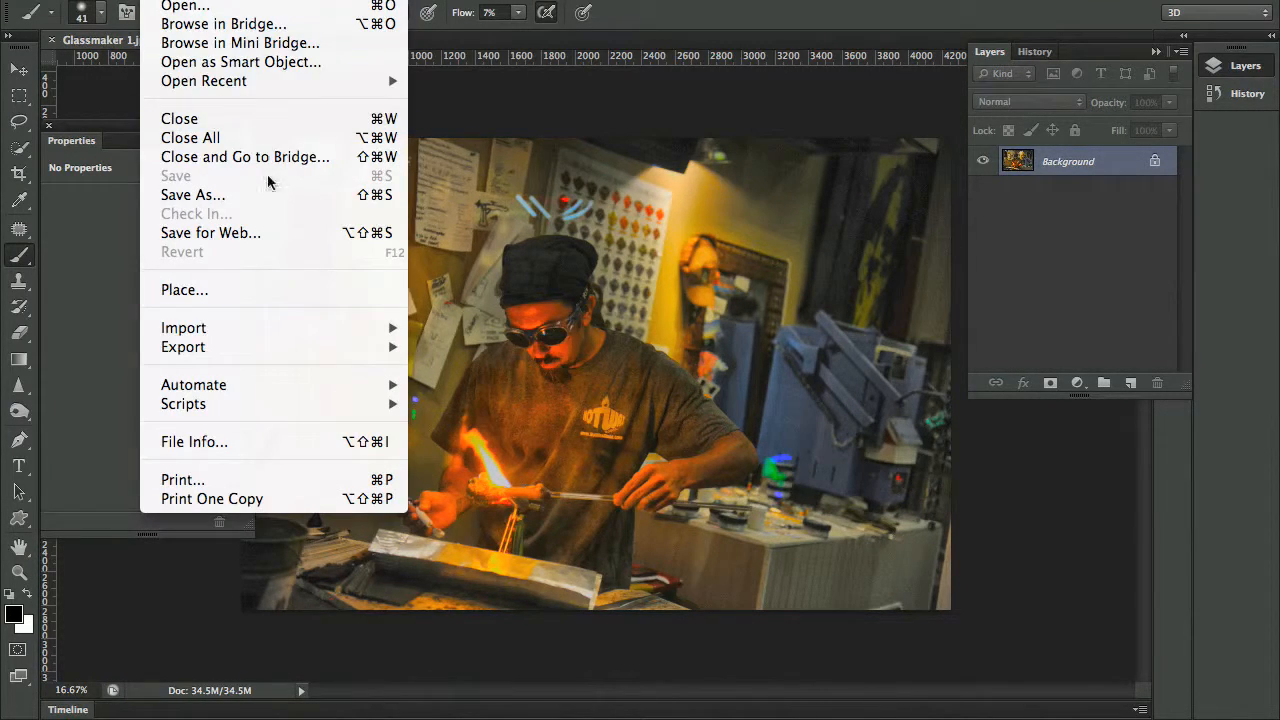
{"action": "mouse_move", "coordinate": [327, 84]}
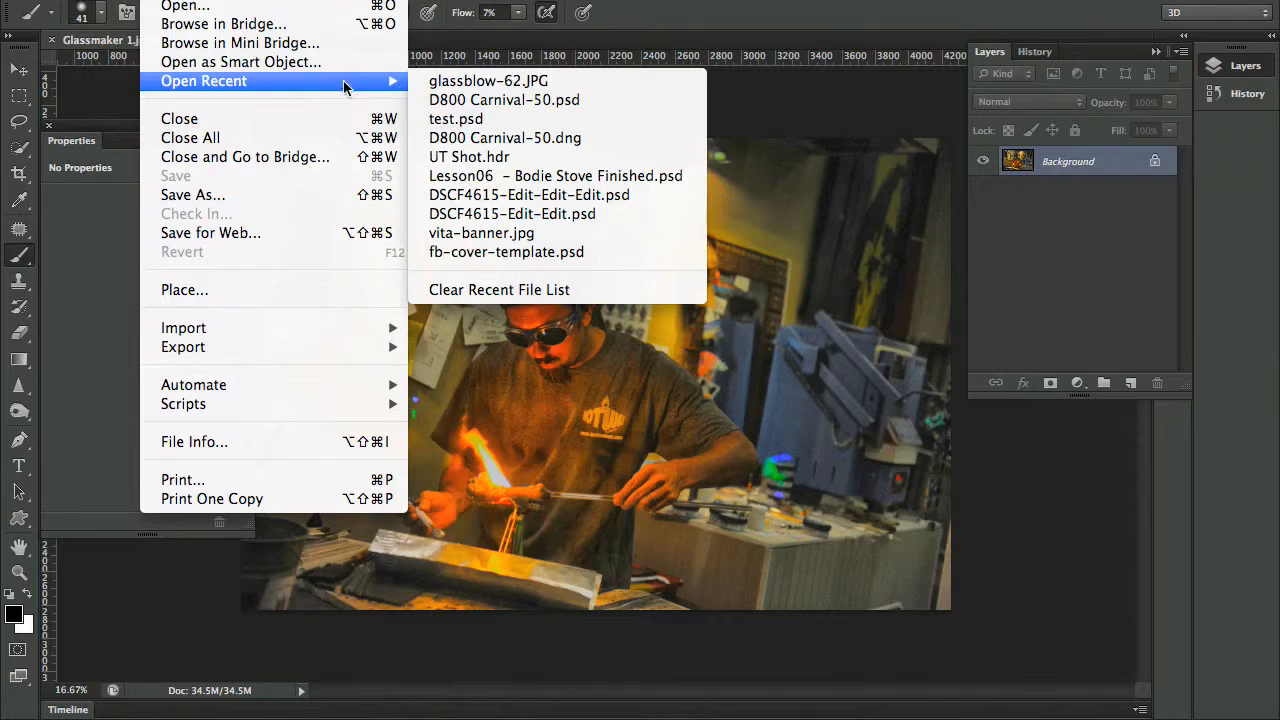
{"action": "left_click", "coordinate": [586, 84]}
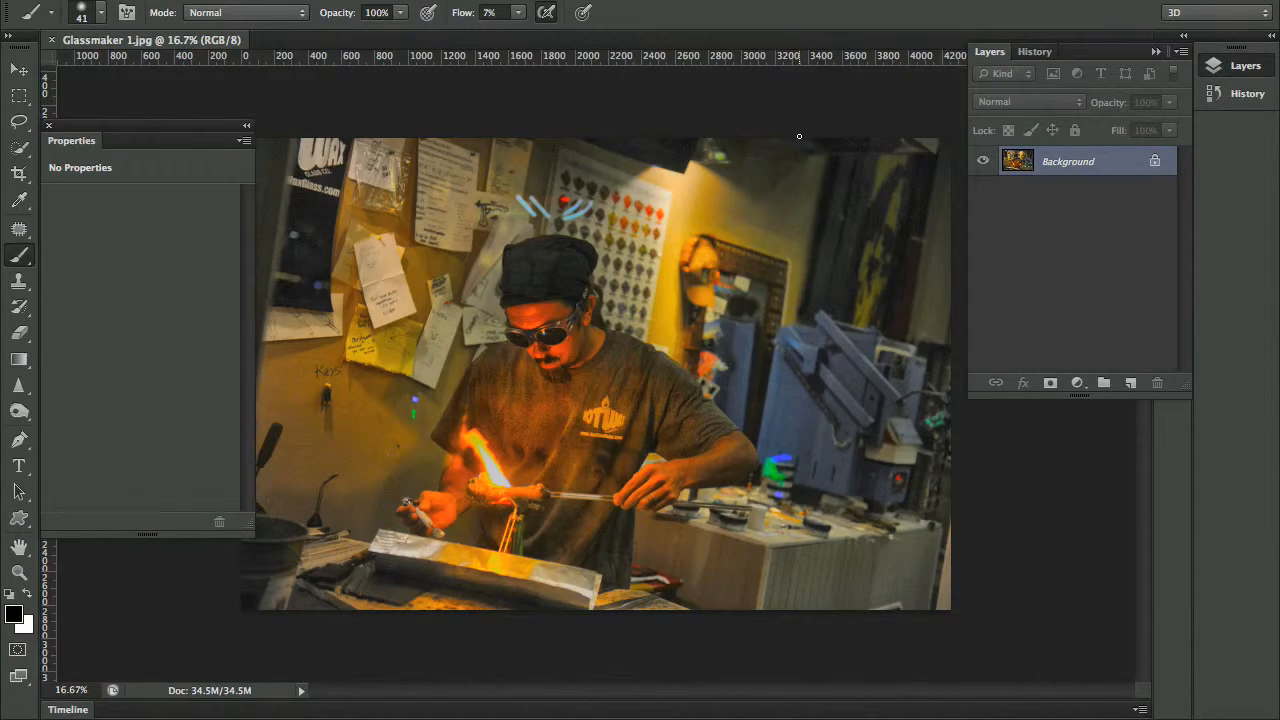
{"action": "left_click", "coordinate": [180, 0]}
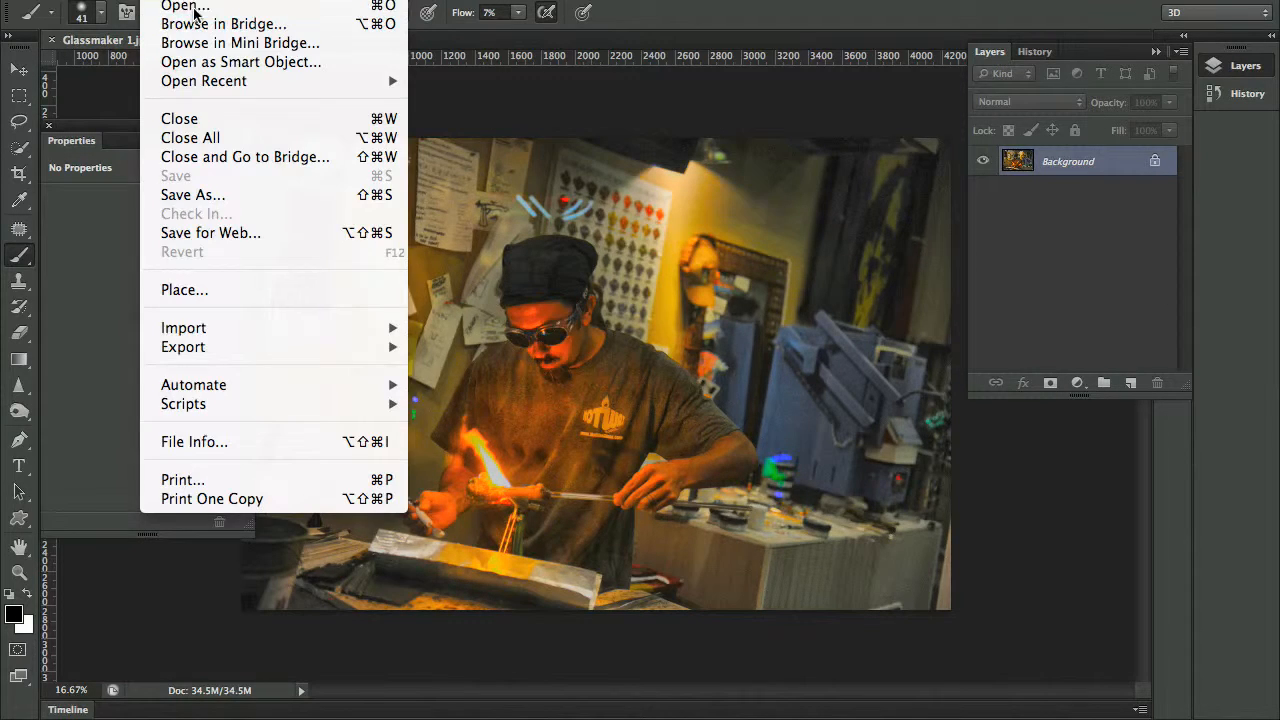
{"action": "left_click", "coordinate": [185, 3]}
{"action": "left_click", "coordinate": [535, 140]}
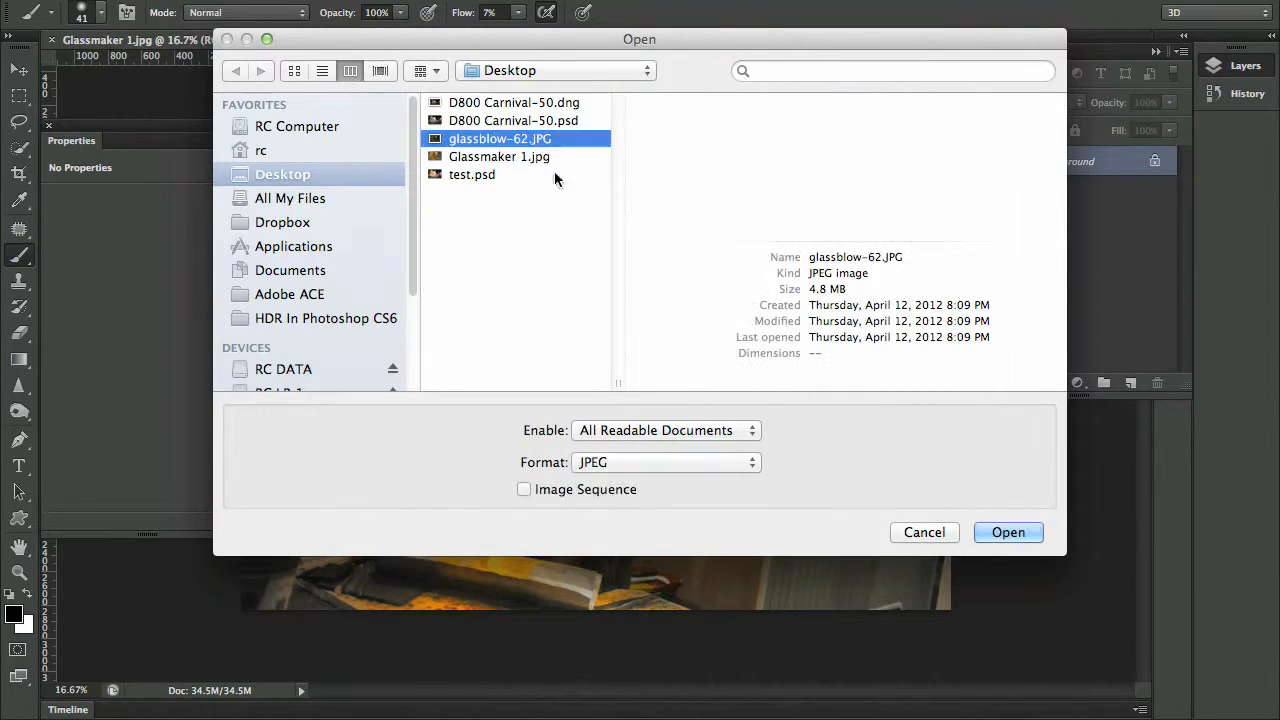
{"action": "left_click", "coordinate": [1010, 532]}
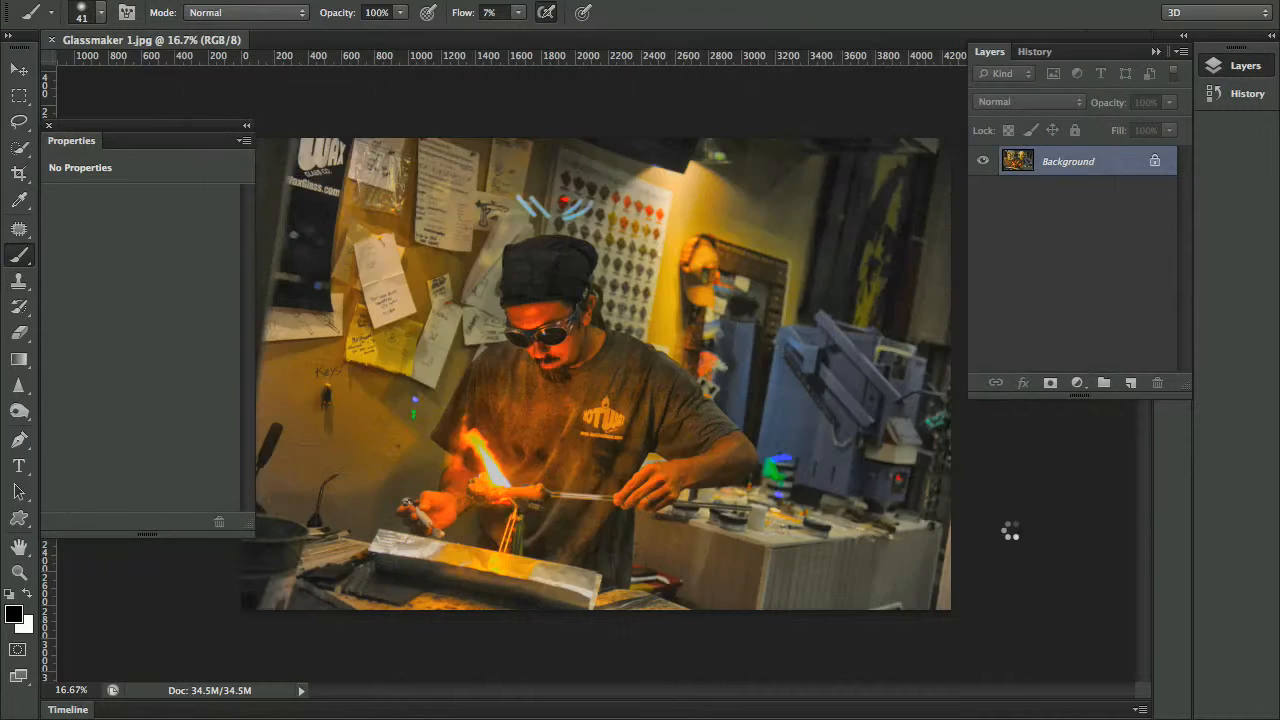
Apply HDR Toning to glassblow-62.JPG using the Glassmaker 2 preset
{"action": "left_click", "coordinate": [245, 0]}
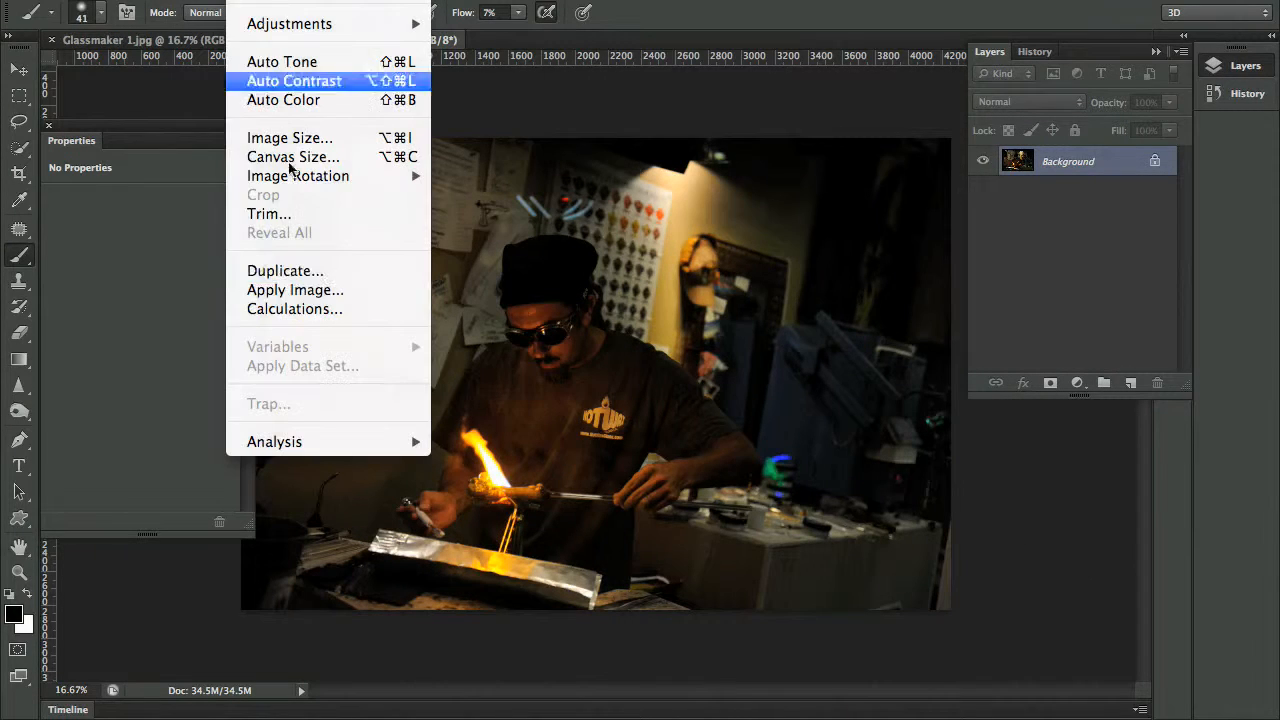
{"action": "mouse_move", "coordinate": [350, 24]}
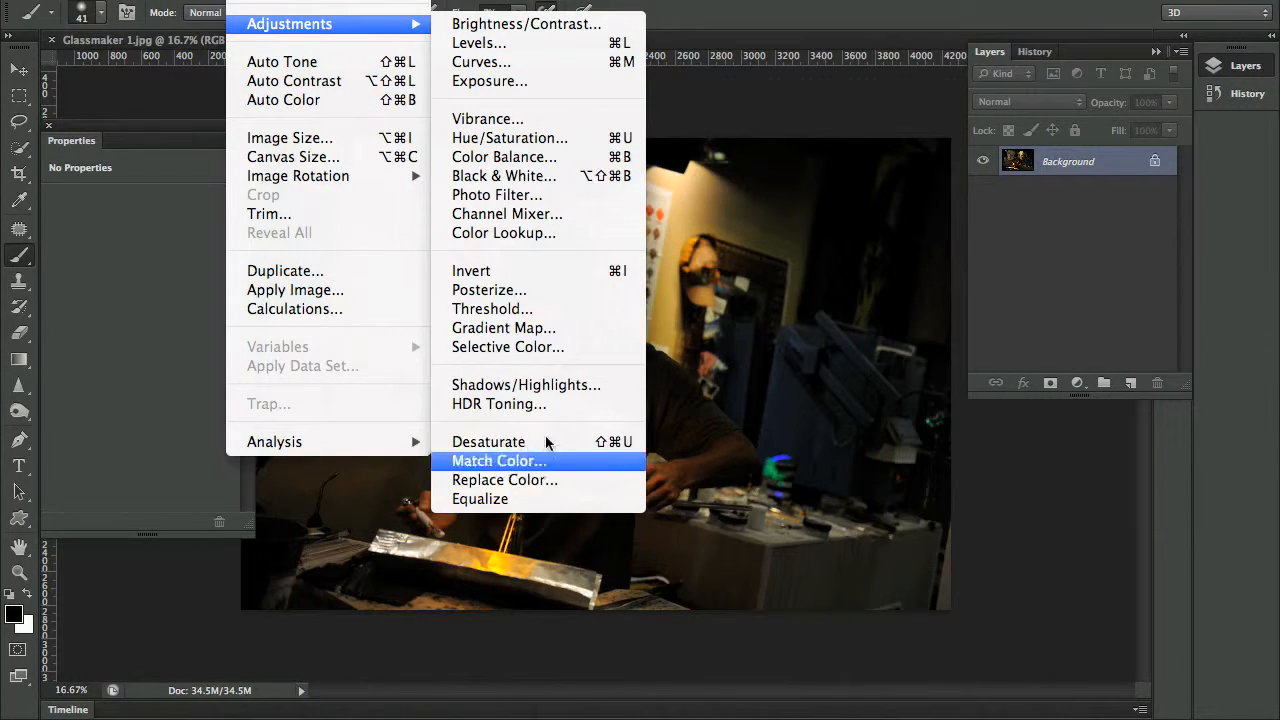
{"action": "left_click", "coordinate": [556, 405]}
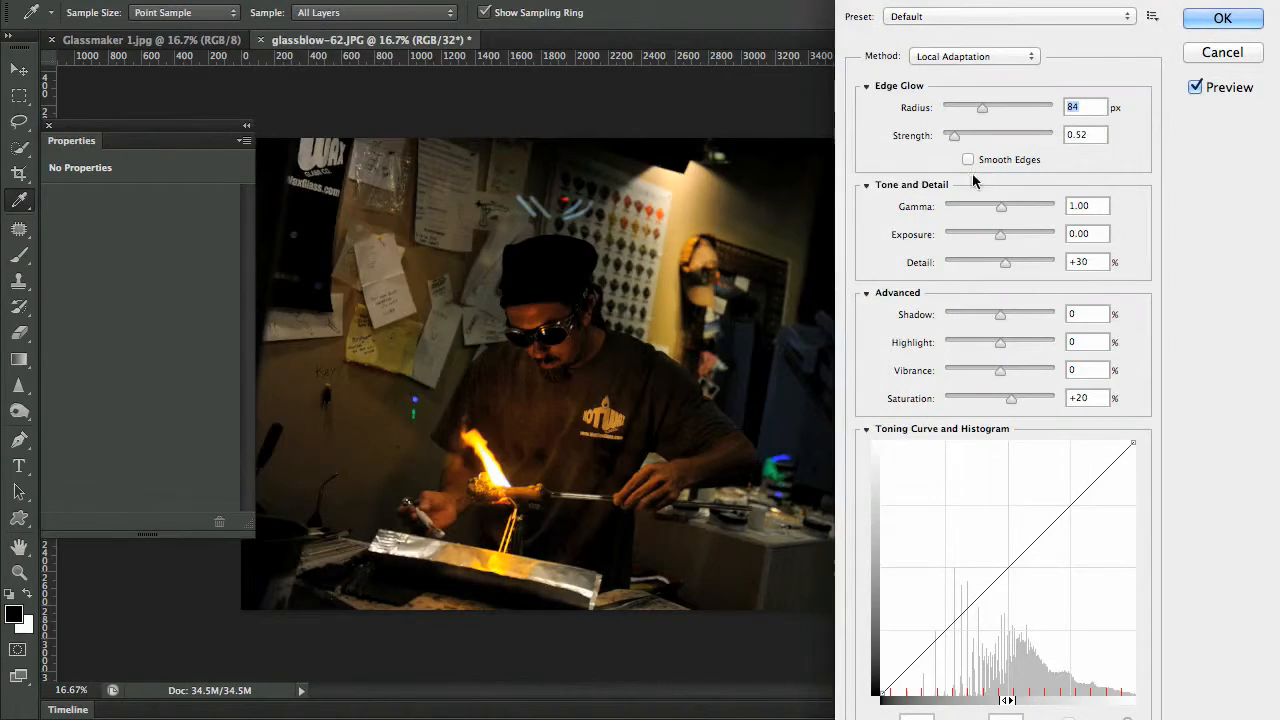
{"action": "left_click", "coordinate": [975, 16]}
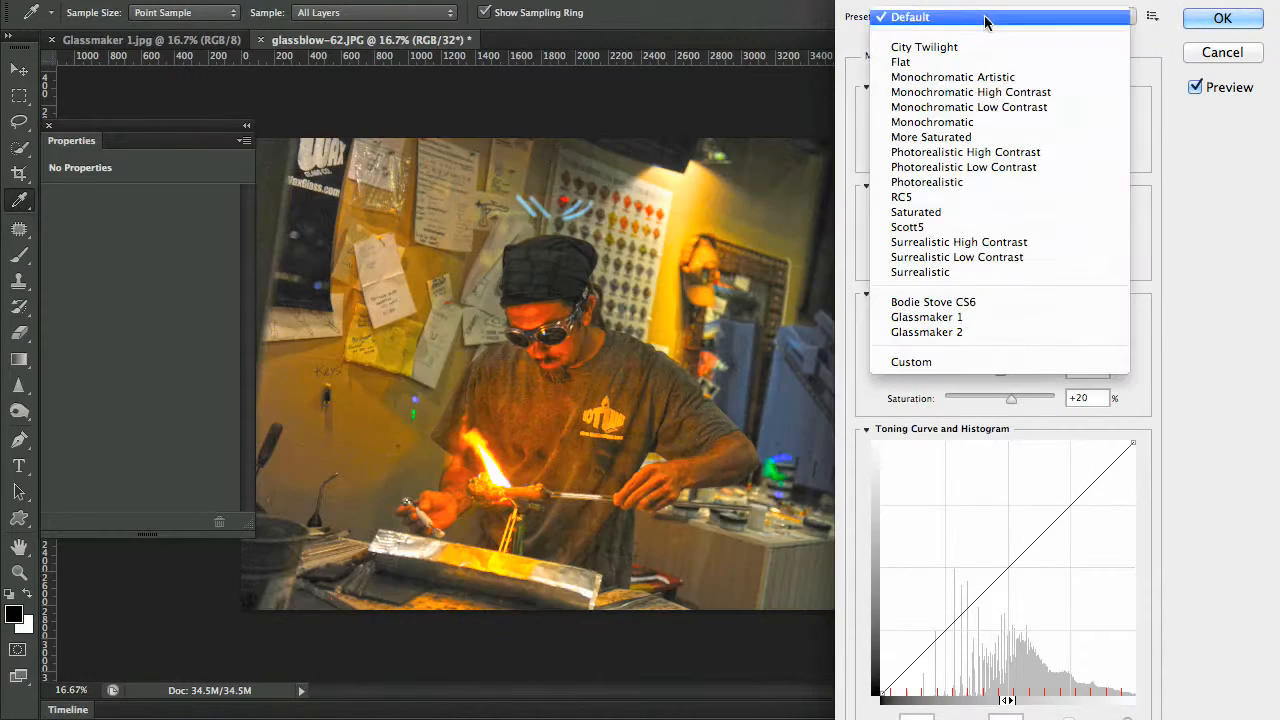
{"action": "left_click", "coordinate": [988, 332]}
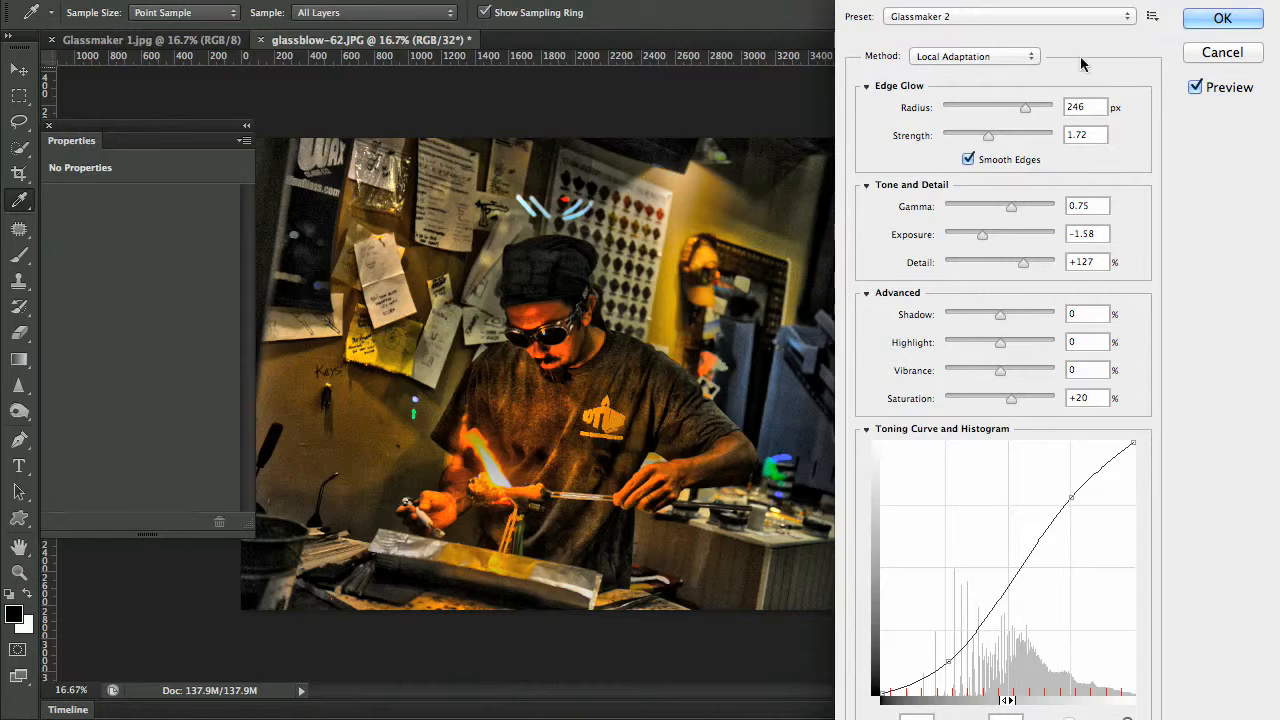
{"action": "left_click", "coordinate": [1218, 20]}
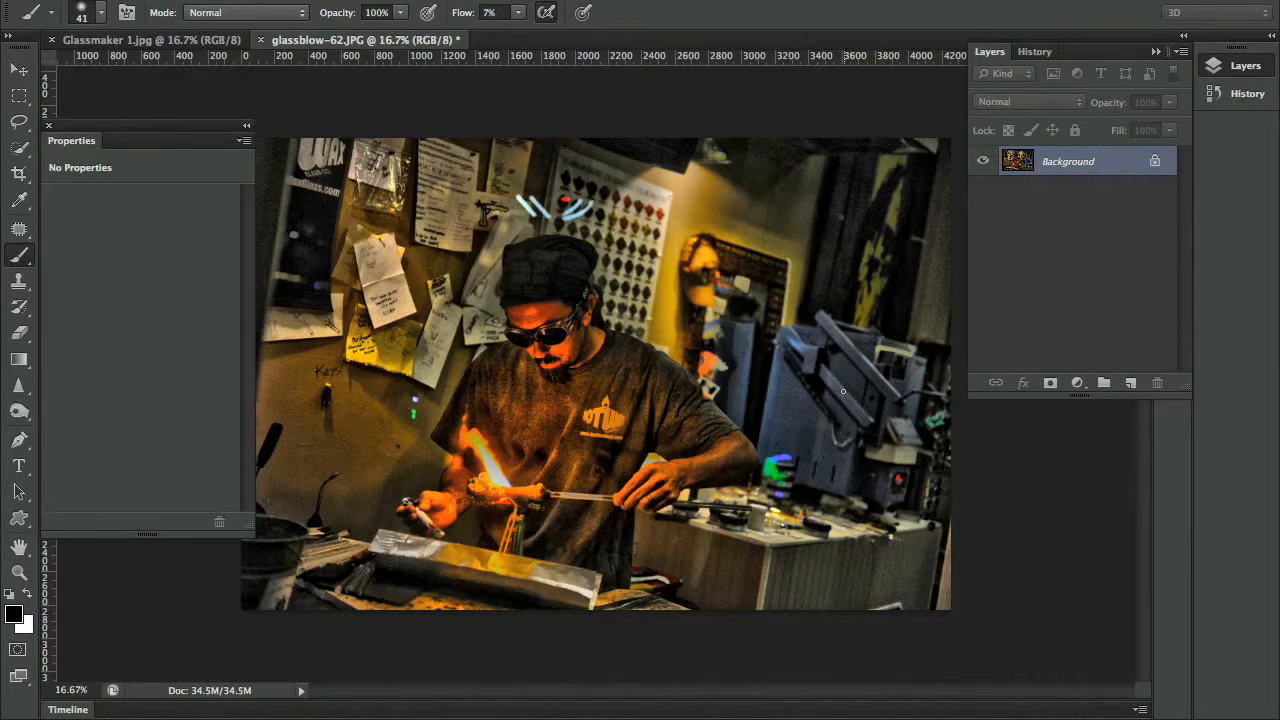
Compare the Glassmaker 1 document with the newly toned glassblow-62.JPG
{"action": "left_click", "coordinate": [150, 42]}
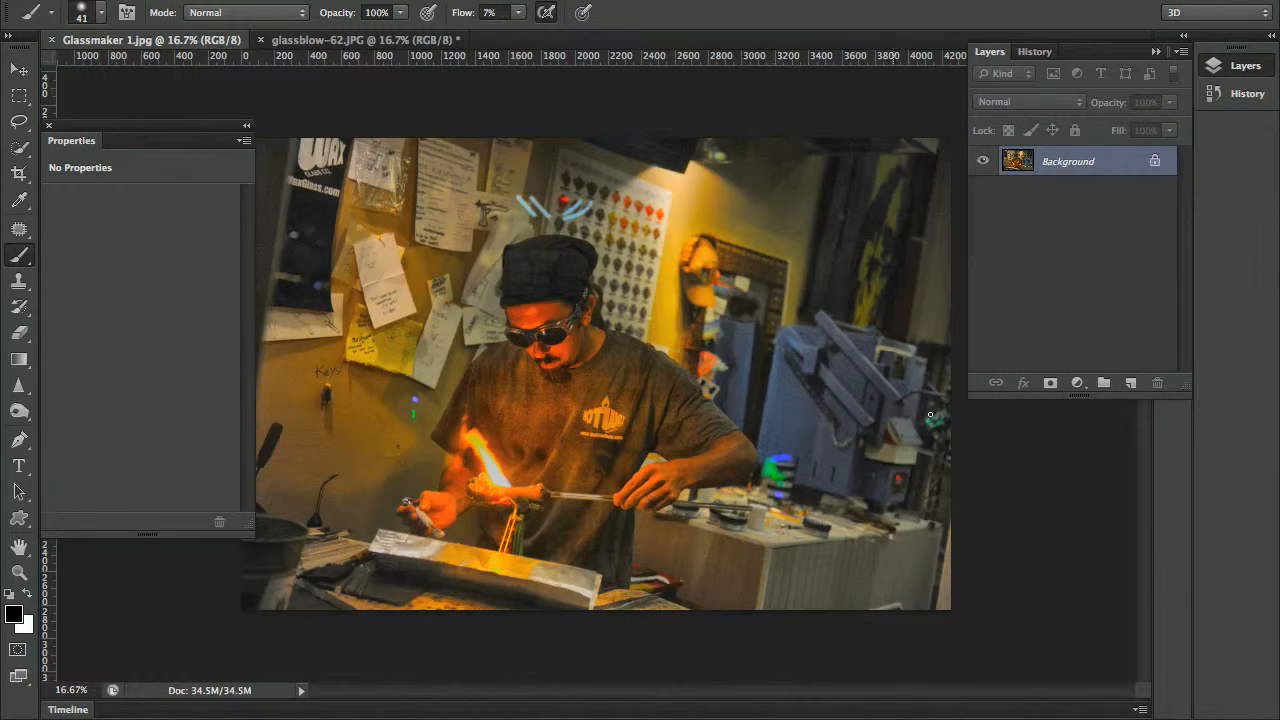
{"action": "left_click", "coordinate": [308, 42]}
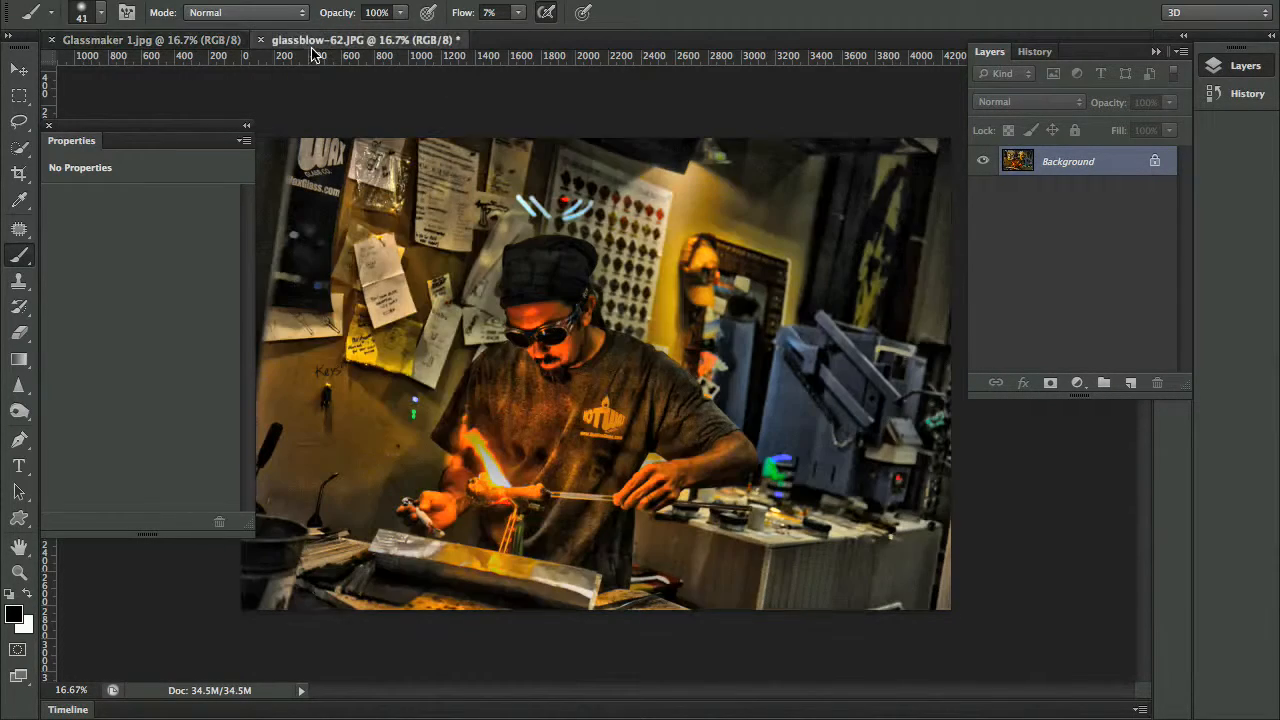
Copy the toned glassblow-62.JPG image into the Glassmaker 1 document as a layer aligned over the Background
{"action": "key", "text": "v"}
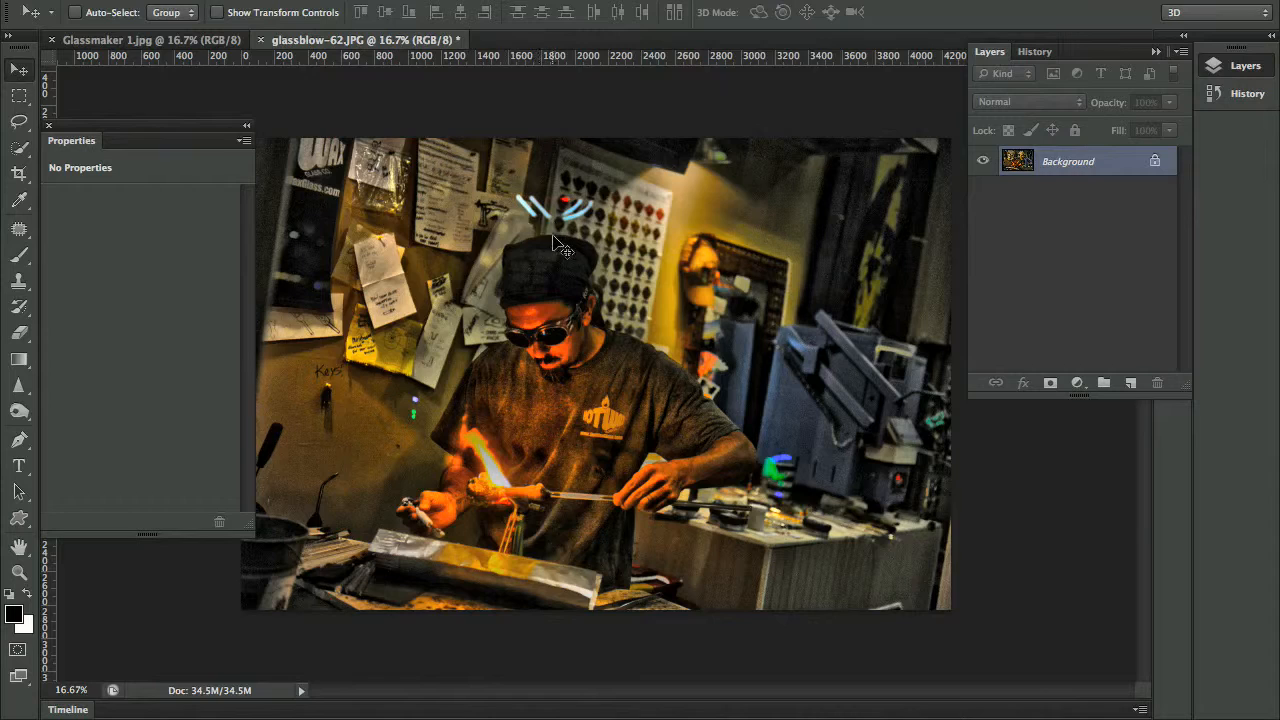
{"action": "left_click", "coordinate": [157, 42]}
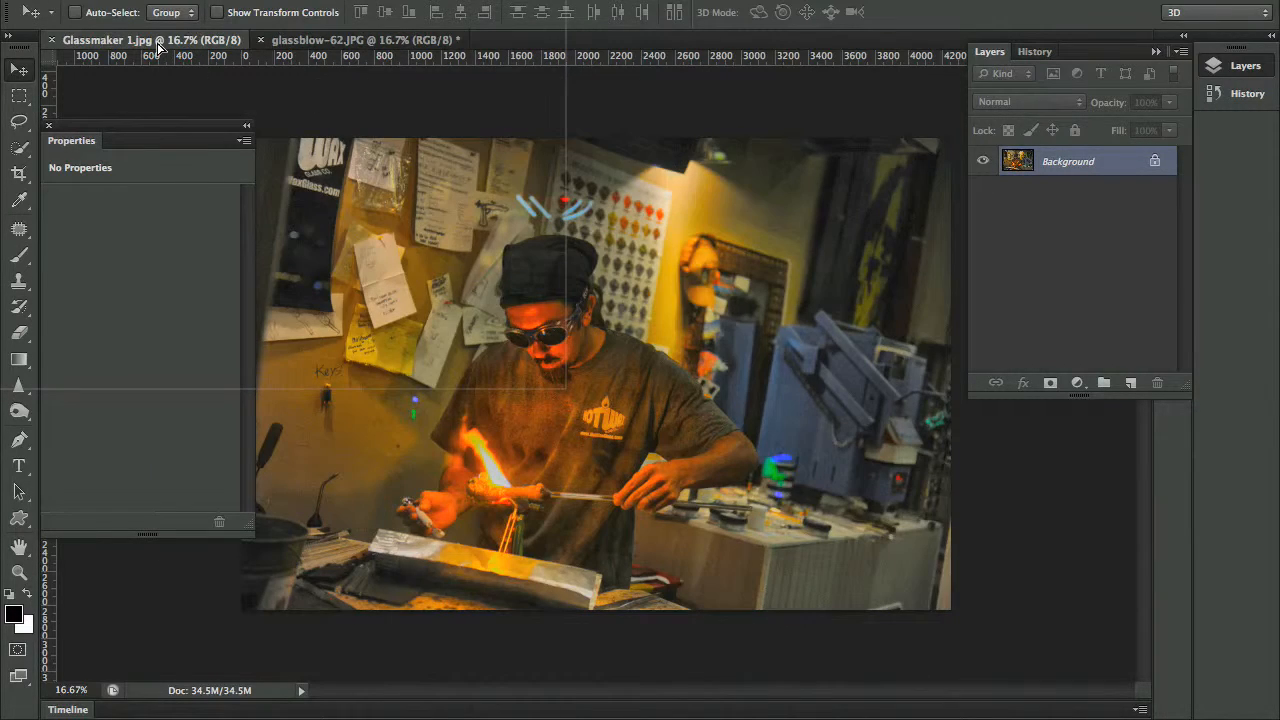
{"action": "left_click_drag", "start_coordinate": [157, 47], "coordinate": [595, 330]}
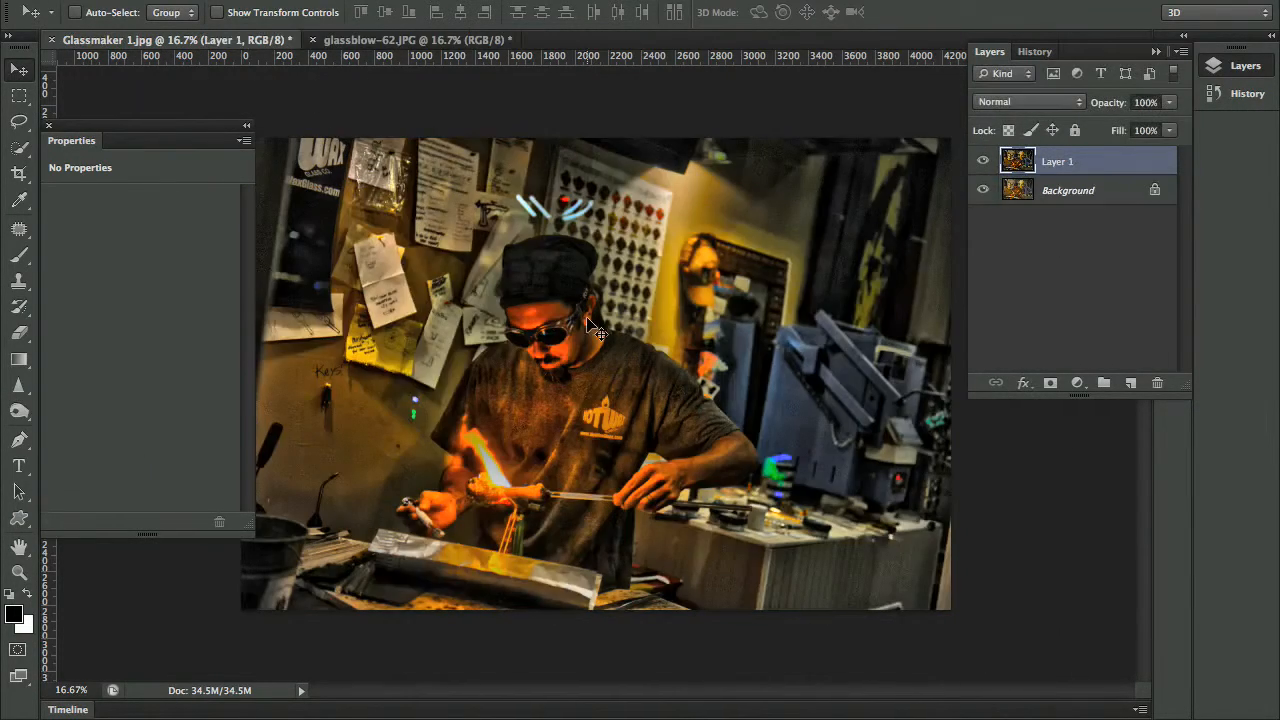
Compare the two toned versions by repeatedly hiding and showing the upper layer
{"action": "left_click", "coordinate": [983, 162]}
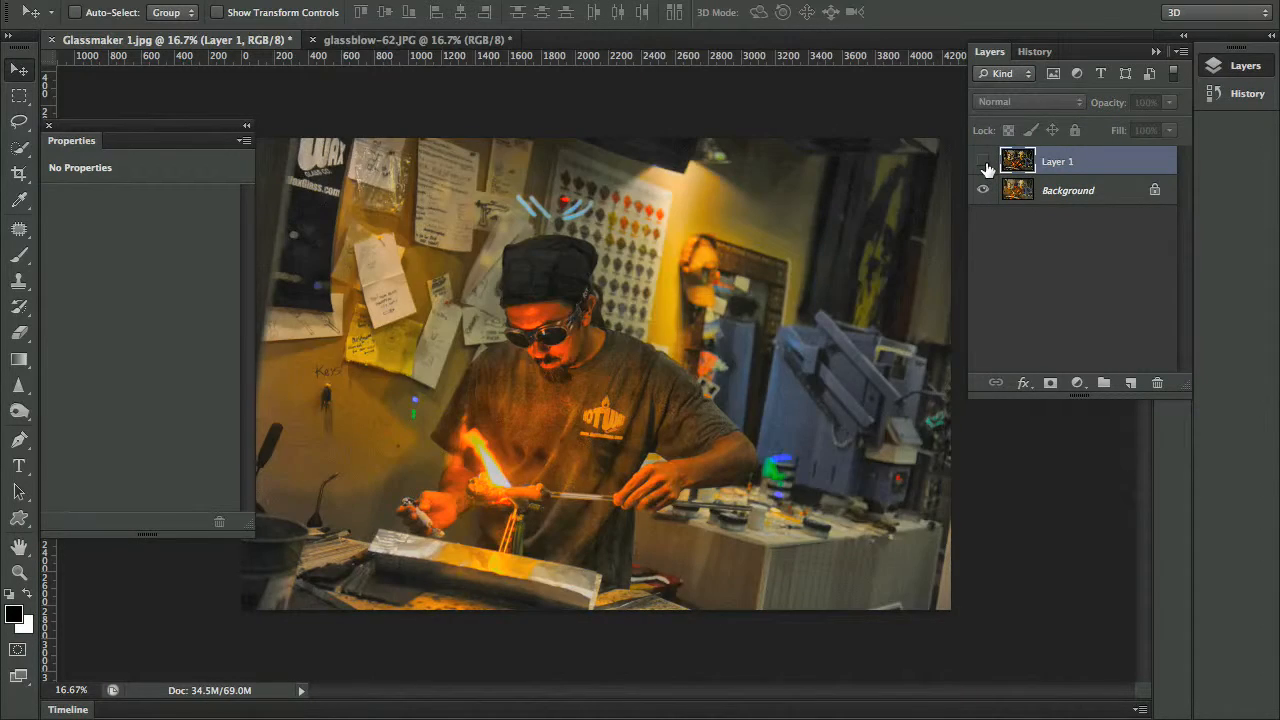
{"action": "left_click", "coordinate": [983, 162]}
{"action": "left_click", "coordinate": [983, 162]}
{"action": "left_click", "coordinate": [983, 162]}
{"action": "left_click", "coordinate": [991, 163]}
{"action": "left_click", "coordinate": [991, 163]}
{"action": "left_click", "coordinate": [988, 162]}
{"action": "left_click", "coordinate": [991, 163]}
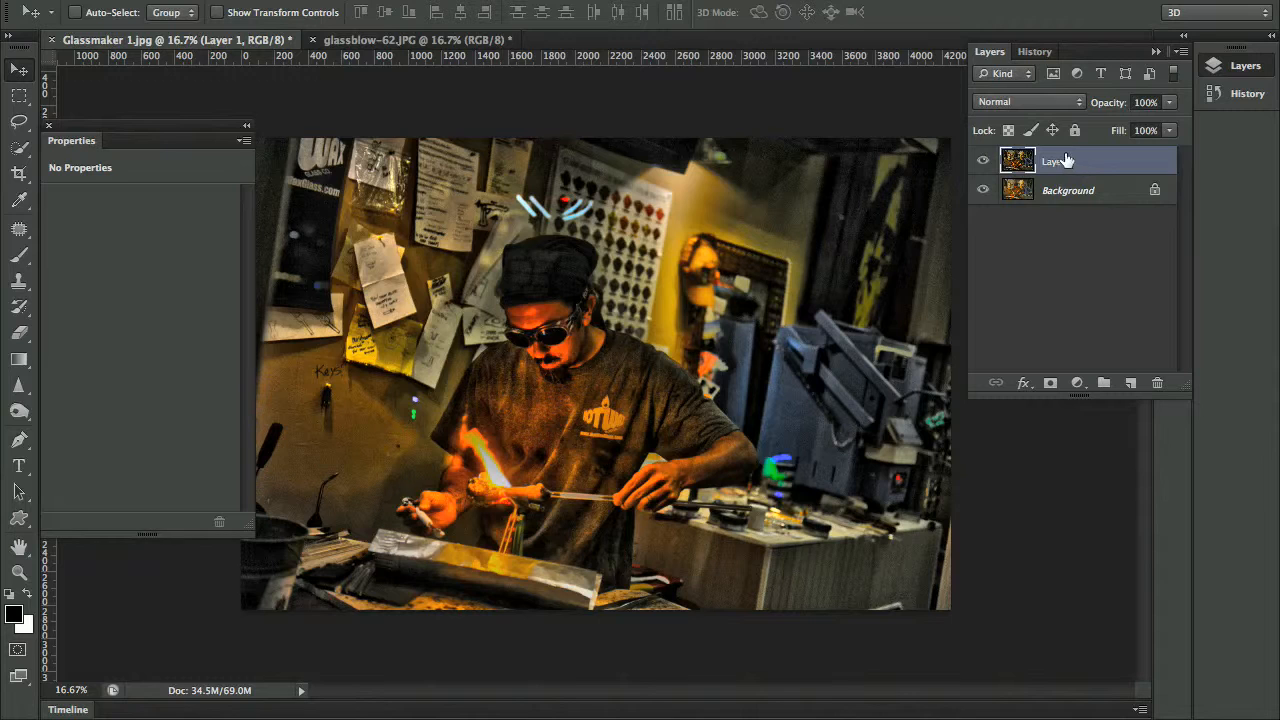
Rename the upper layer Walls and Kiln and give it a black layer mask that hides it
{"action": "double_click", "coordinate": [1057, 162]}
{"action": "type", "text": "Walls and Kiln"}
{"action": "key", "text": "Return"}
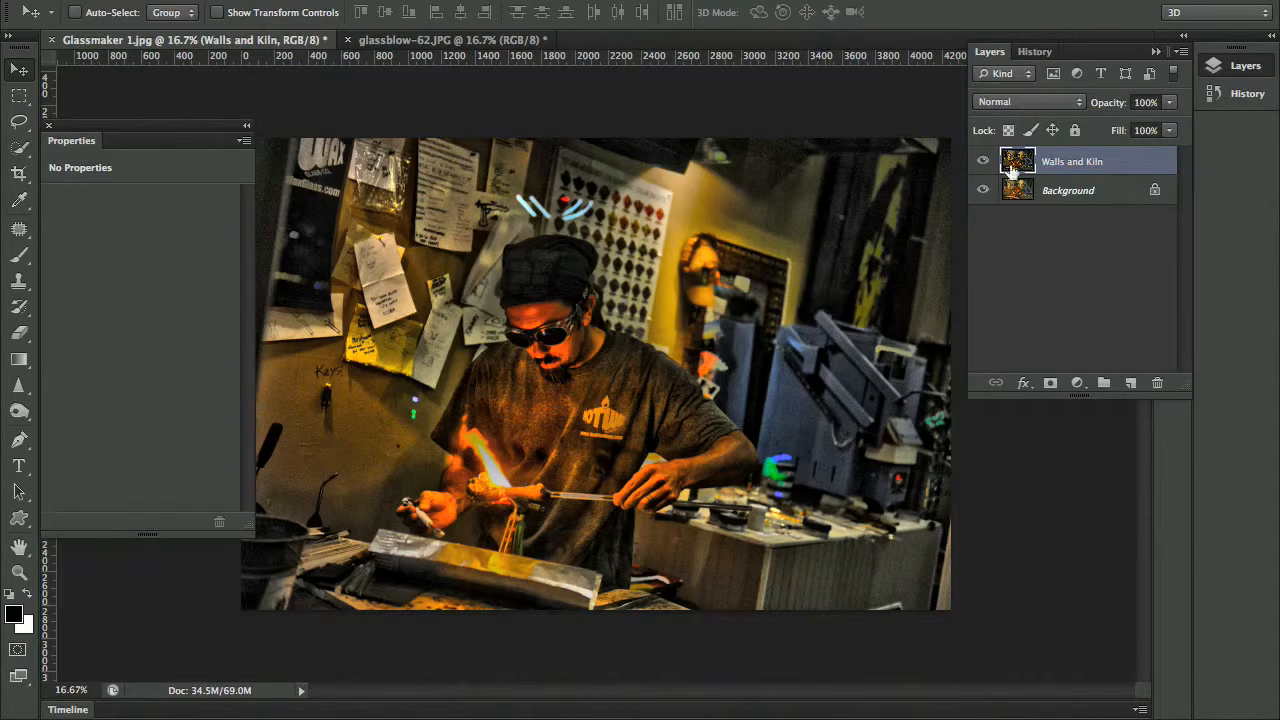
{"action": "left_click", "coordinate": [1050, 384]}
{"action": "key", "text": "ctrl+i"}
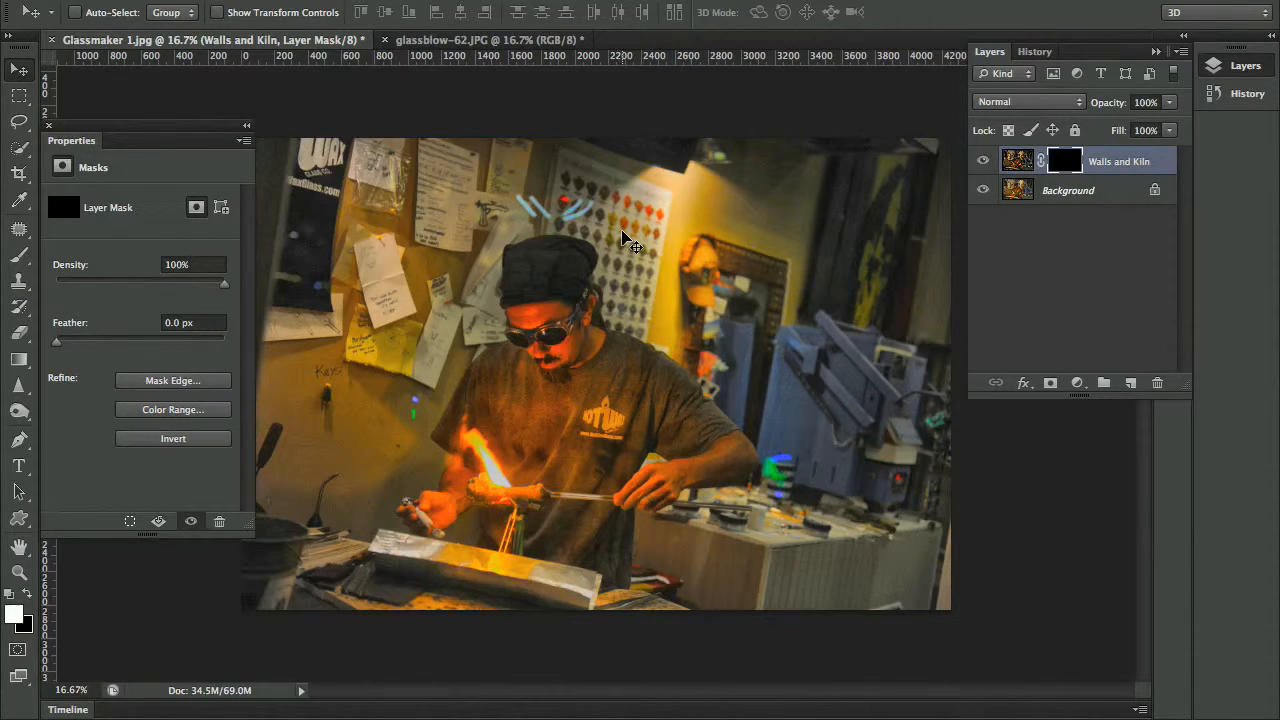
Paint white on the Walls and Kiln mask over the walls, kiln and workbench with a soft 617 px brush at 7% flow
{"action": "key", "text": "b"}
{"action": "mouse_move", "coordinate": [507, 333]}
{"action": "left_mouse_down"}
{"action": "mouse_move", "coordinate": [606, 325]}
{"action": "mouse_move", "coordinate": [546, 329]}
{"action": "left_mouse_up"}
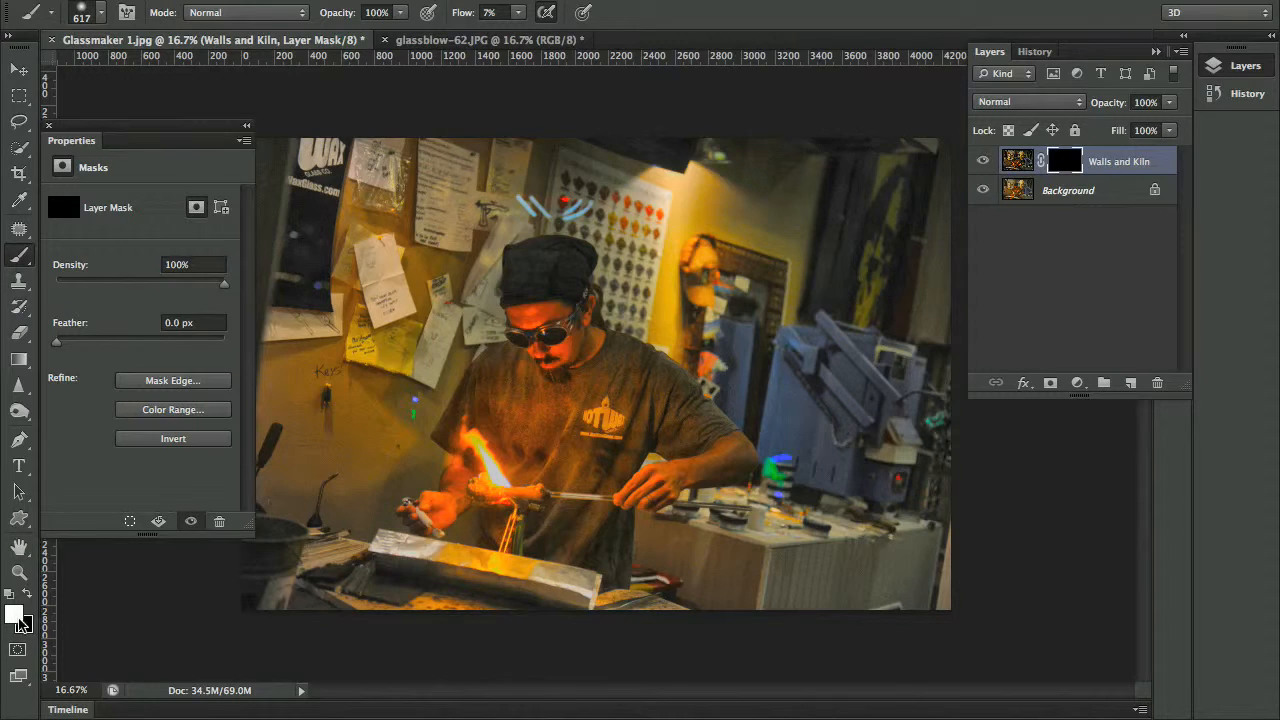
{"action": "left_click_drag", "start_coordinate": [380, 155], "coordinate": [343, 150]}
{"action": "mouse_move", "coordinate": [398, 207]}
{"action": "left_mouse_down"}
{"action": "mouse_move", "coordinate": [395, 301]}
{"action": "mouse_move", "coordinate": [483, 219]}
{"action": "mouse_move", "coordinate": [481, 250]}
{"action": "mouse_move", "coordinate": [455, 255]}
{"action": "mouse_move", "coordinate": [322, 208]}
{"action": "mouse_move", "coordinate": [294, 305]}
{"action": "mouse_move", "coordinate": [303, 412]}
{"action": "mouse_move", "coordinate": [398, 364]}
{"action": "mouse_move", "coordinate": [446, 320]}
{"action": "mouse_move", "coordinate": [383, 430]}
{"action": "mouse_move", "coordinate": [277, 472]}
{"action": "mouse_move", "coordinate": [323, 486]}
{"action": "mouse_move", "coordinate": [400, 429]}
{"action": "mouse_move", "coordinate": [458, 325]}
{"action": "mouse_move", "coordinate": [400, 449]}
{"action": "mouse_move", "coordinate": [309, 506]}
{"action": "mouse_move", "coordinate": [323, 459]}
{"action": "mouse_move", "coordinate": [263, 220]}
{"action": "mouse_move", "coordinate": [484, 180]}
{"action": "mouse_move", "coordinate": [449, 137]}
{"action": "mouse_move", "coordinate": [605, 134]}
{"action": "left_mouse_up"}
{"action": "mouse_move", "coordinate": [820, 190]}
{"action": "left_mouse_down"}
{"action": "mouse_move", "coordinate": [765, 194]}
{"action": "mouse_move", "coordinate": [875, 165]}
{"action": "mouse_move", "coordinate": [810, 270]}
{"action": "mouse_move", "coordinate": [812, 309]}
{"action": "left_mouse_up"}
{"action": "mouse_move", "coordinate": [929, 169]}
{"action": "left_mouse_down"}
{"action": "mouse_move", "coordinate": [946, 399]}
{"action": "mouse_move", "coordinate": [846, 384]}
{"action": "mouse_move", "coordinate": [789, 440]}
{"action": "left_mouse_up"}
{"action": "left_click_drag", "start_coordinate": [876, 413], "coordinate": [937, 349]}
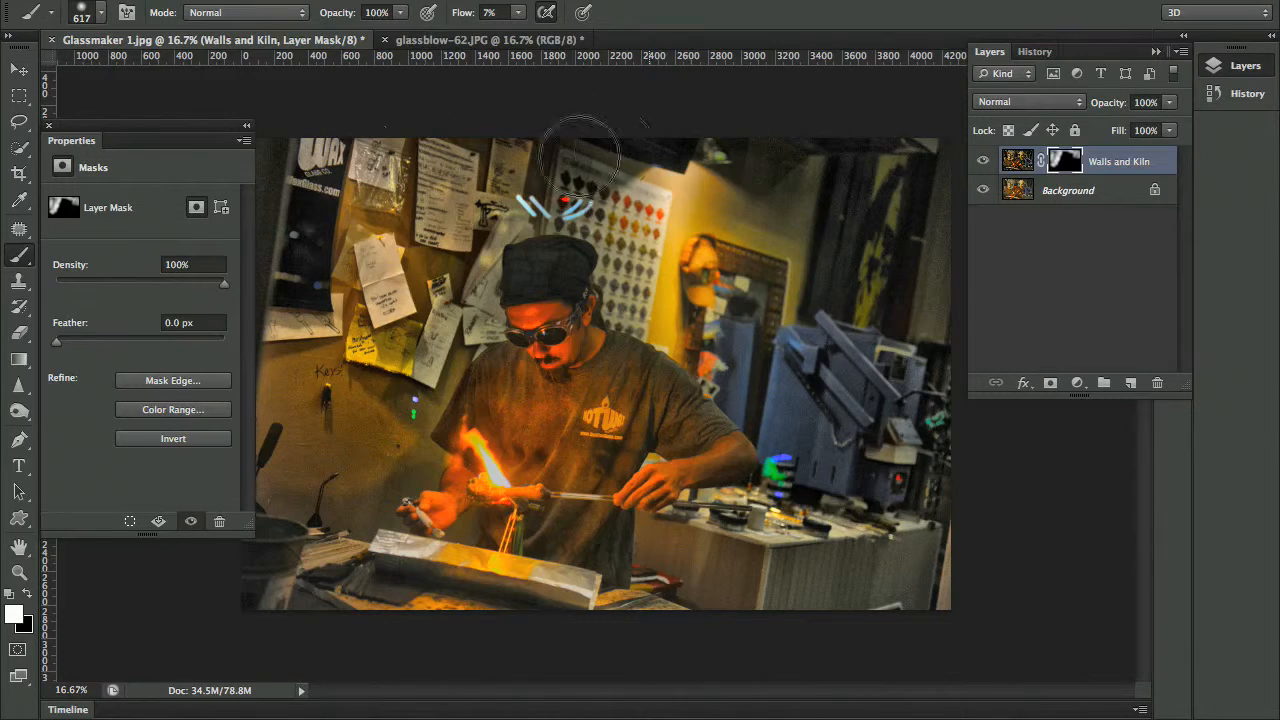
{"action": "mouse_move", "coordinate": [668, 151]}
{"action": "left_mouse_down"}
{"action": "mouse_move", "coordinate": [951, 140]}
{"action": "mouse_move", "coordinate": [1028, 366]}
{"action": "left_mouse_up"}
{"action": "mouse_move", "coordinate": [1043, 479]}
{"action": "left_mouse_down"}
{"action": "mouse_move", "coordinate": [910, 415]}
{"action": "mouse_move", "coordinate": [876, 307]}
{"action": "mouse_move", "coordinate": [945, 270]}
{"action": "left_mouse_up"}
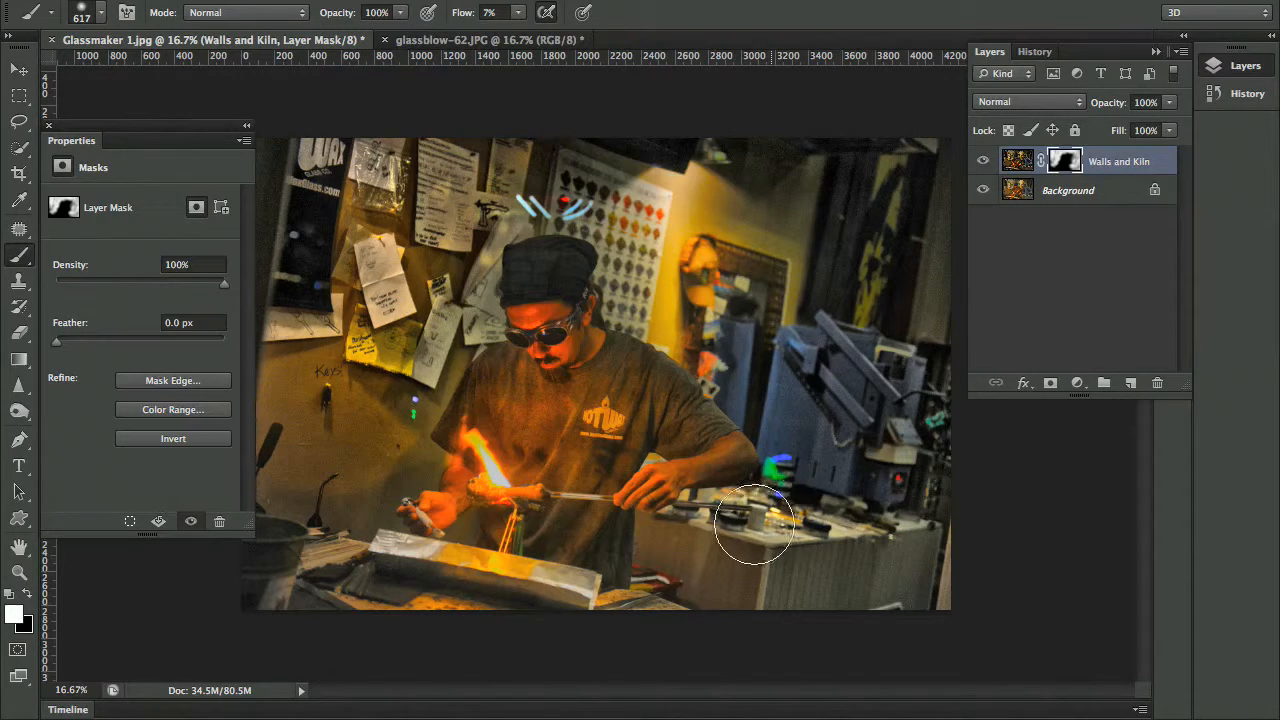
Check the photo with and without the Walls and Kiln layer and merge that layer down into the Background
{"action": "left_click", "coordinate": [983, 162]}
{"action": "left_click", "coordinate": [983, 162]}
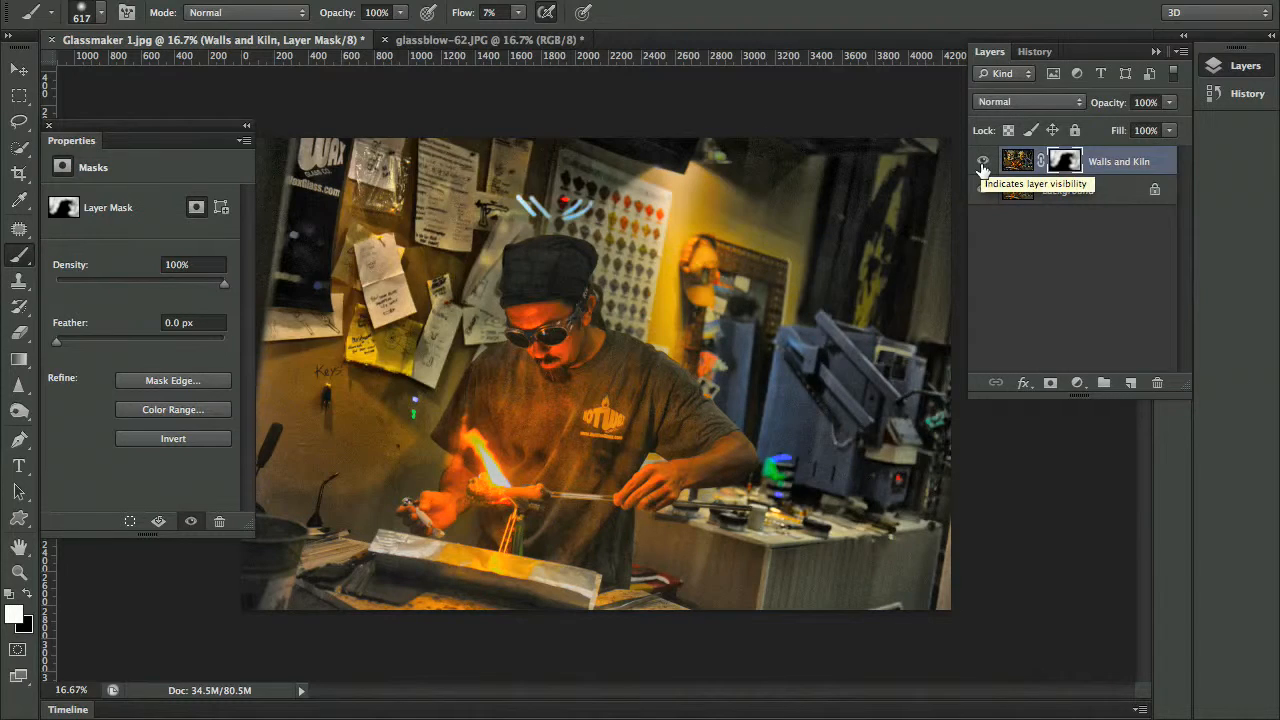
{"action": "left_click", "coordinate": [982, 164]}
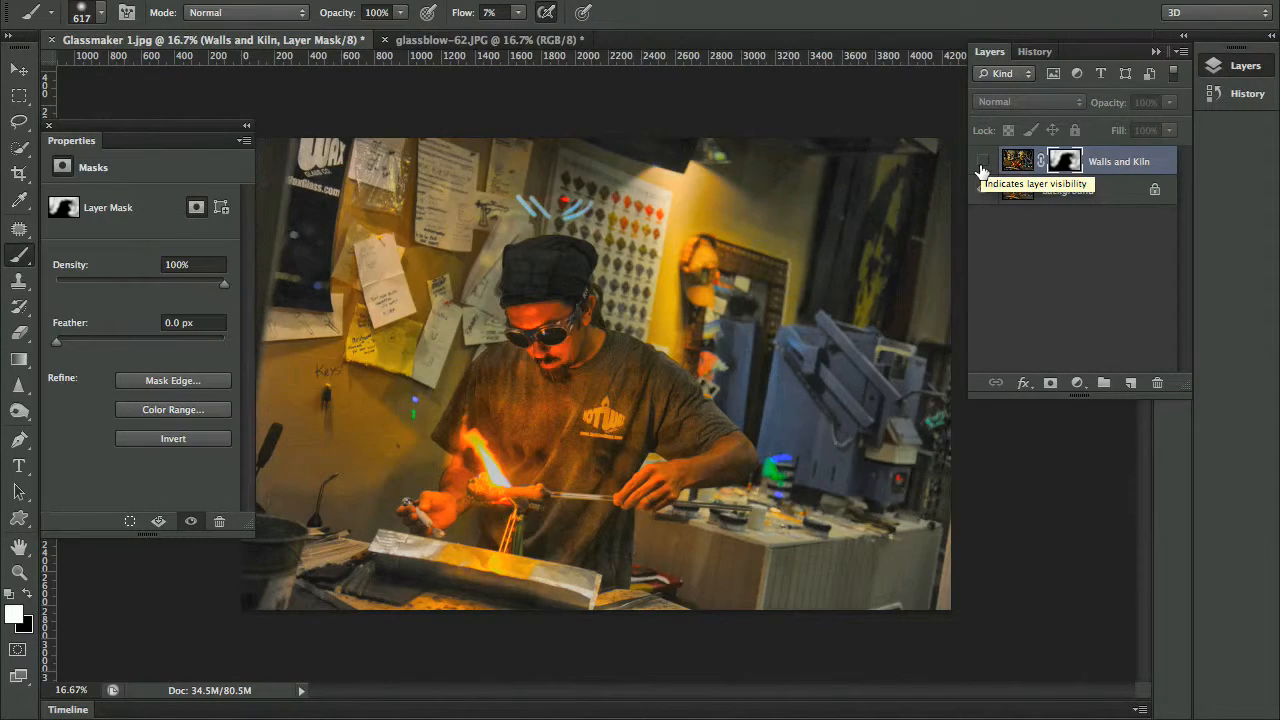
{"action": "left_click", "coordinate": [982, 164]}
{"action": "left_click", "coordinate": [982, 164]}
{"action": "left_click", "coordinate": [982, 164]}
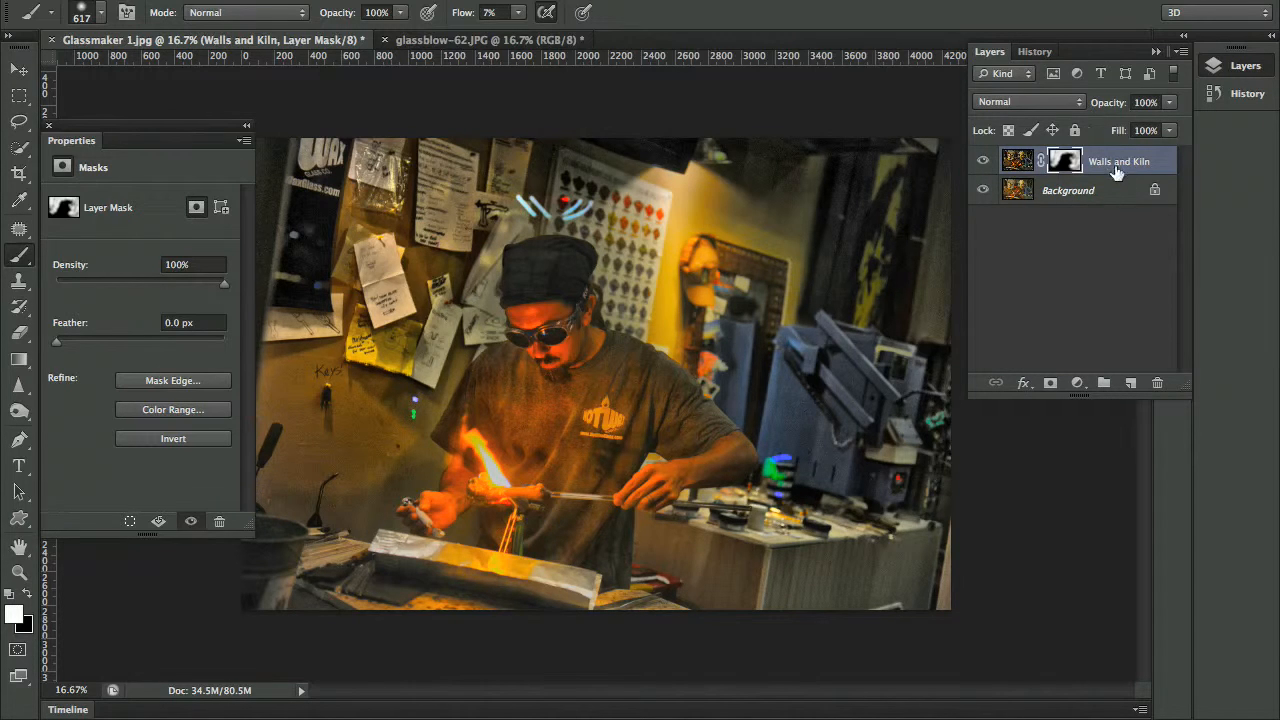
{"action": "key", "text": "ctrl+e"}
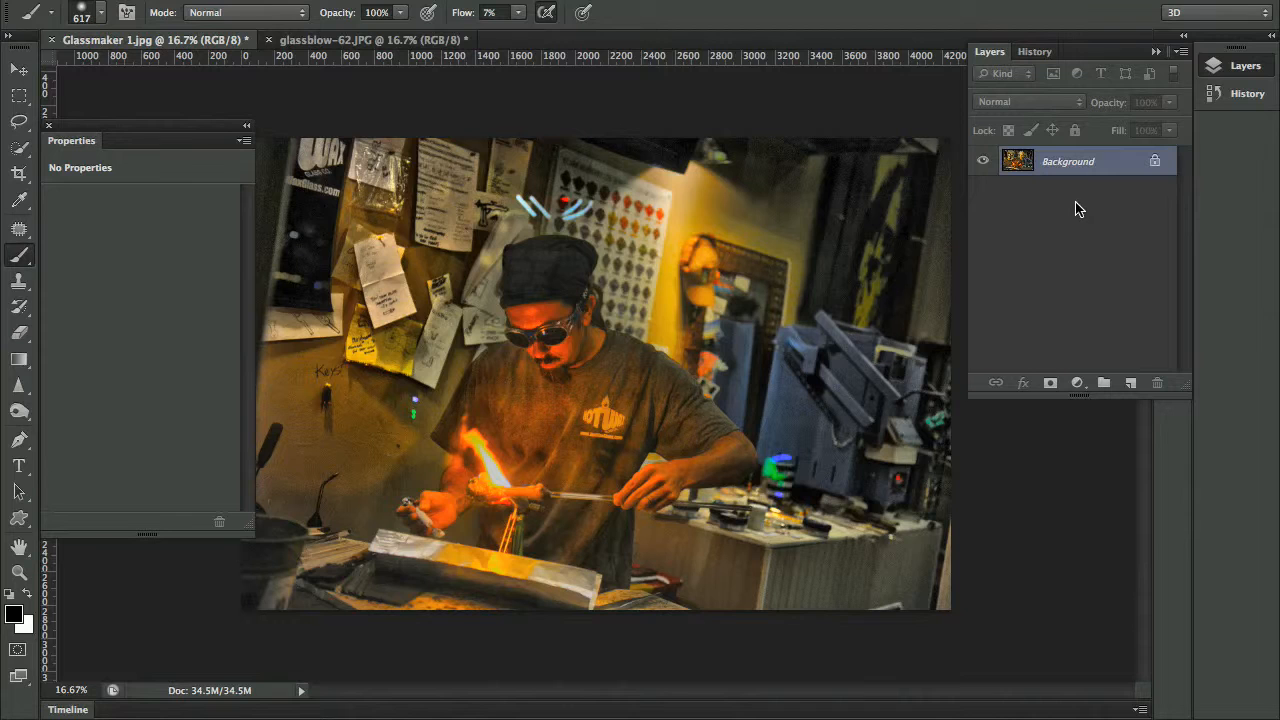
Duplicate the merged Background and sharpen the copy with Unsharp Mask at radius 3.0 pixels and threshold 6
{"action": "key", "text": "ctrl+j"}
{"action": "left_click", "coordinate": [473, 1]}
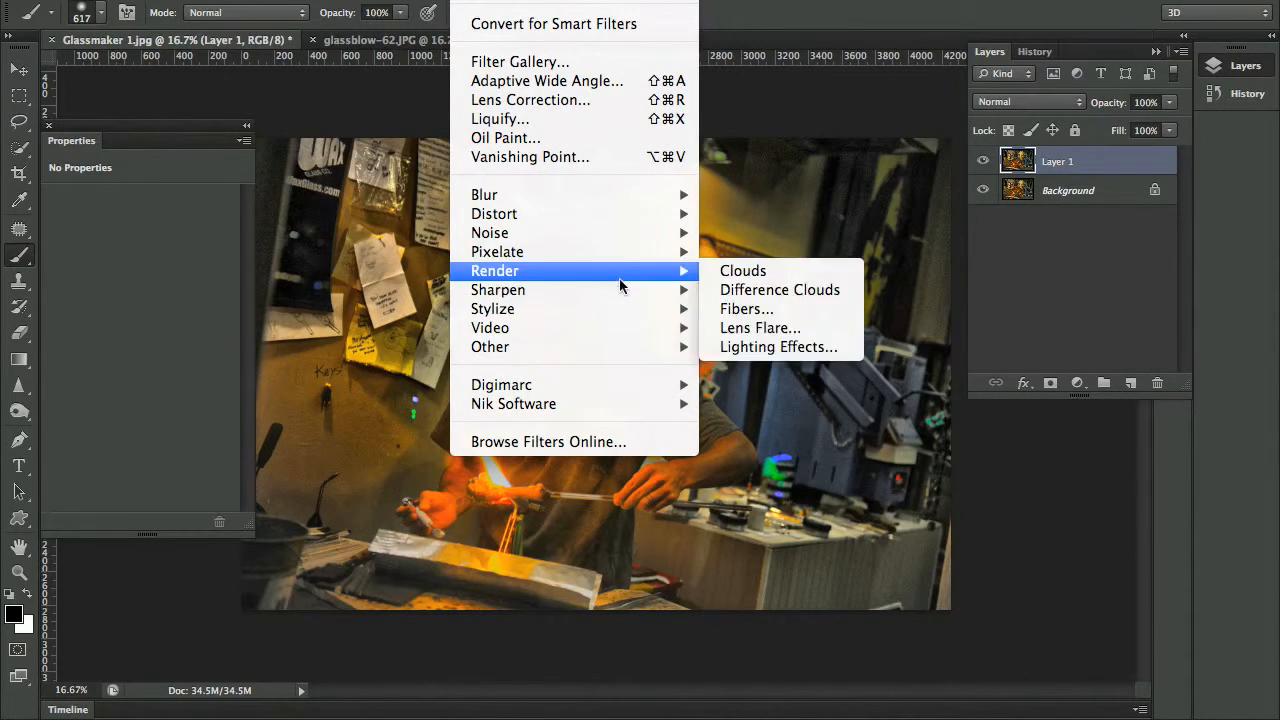
{"action": "mouse_move", "coordinate": [684, 290]}
{"action": "left_click", "coordinate": [835, 369]}
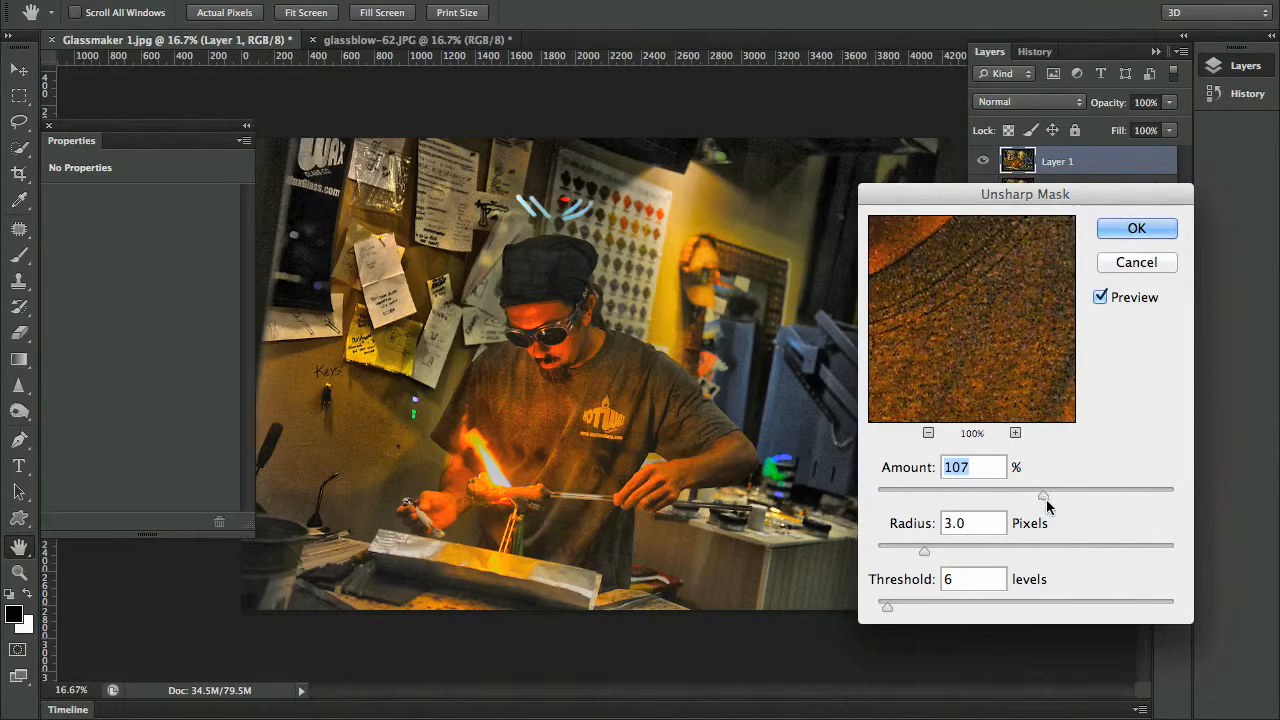
{"action": "left_click_drag", "start_coordinate": [1063, 501], "coordinate": [1022, 499]}
{"action": "key", "text": "Return"}
{"action": "key", "text": "b"}
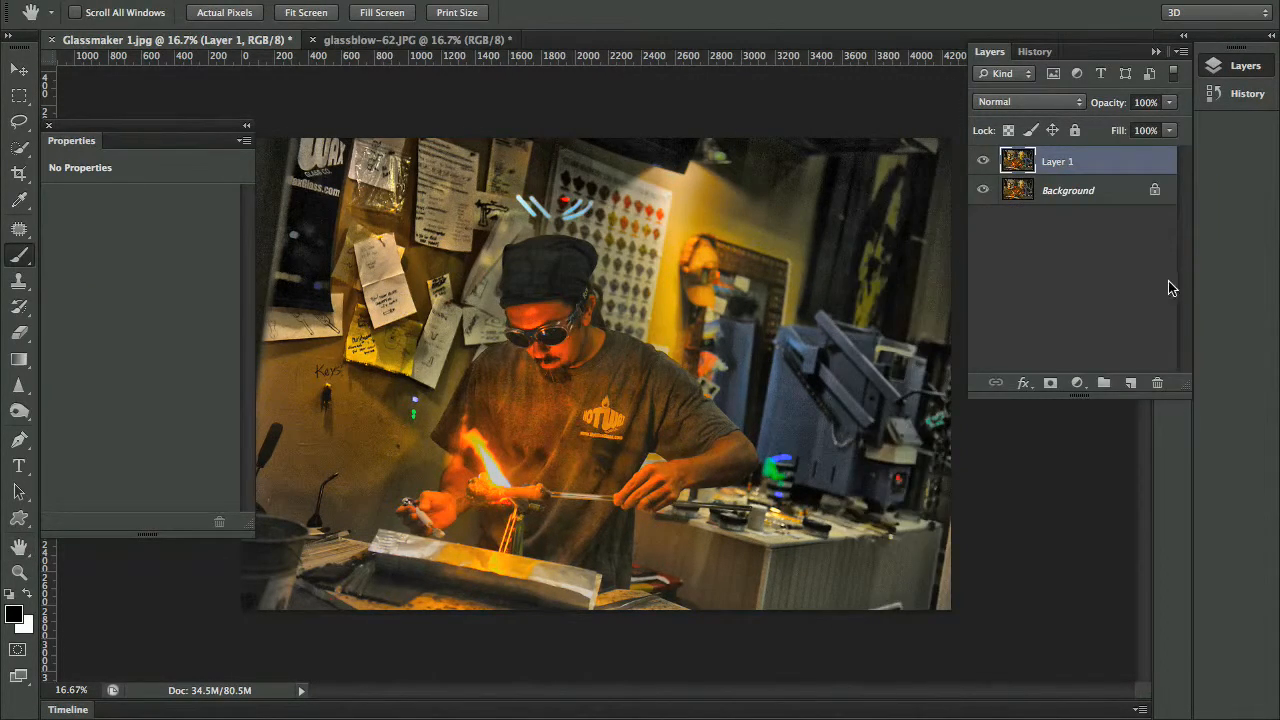
{"action": "left_click", "coordinate": [1077, 382]}
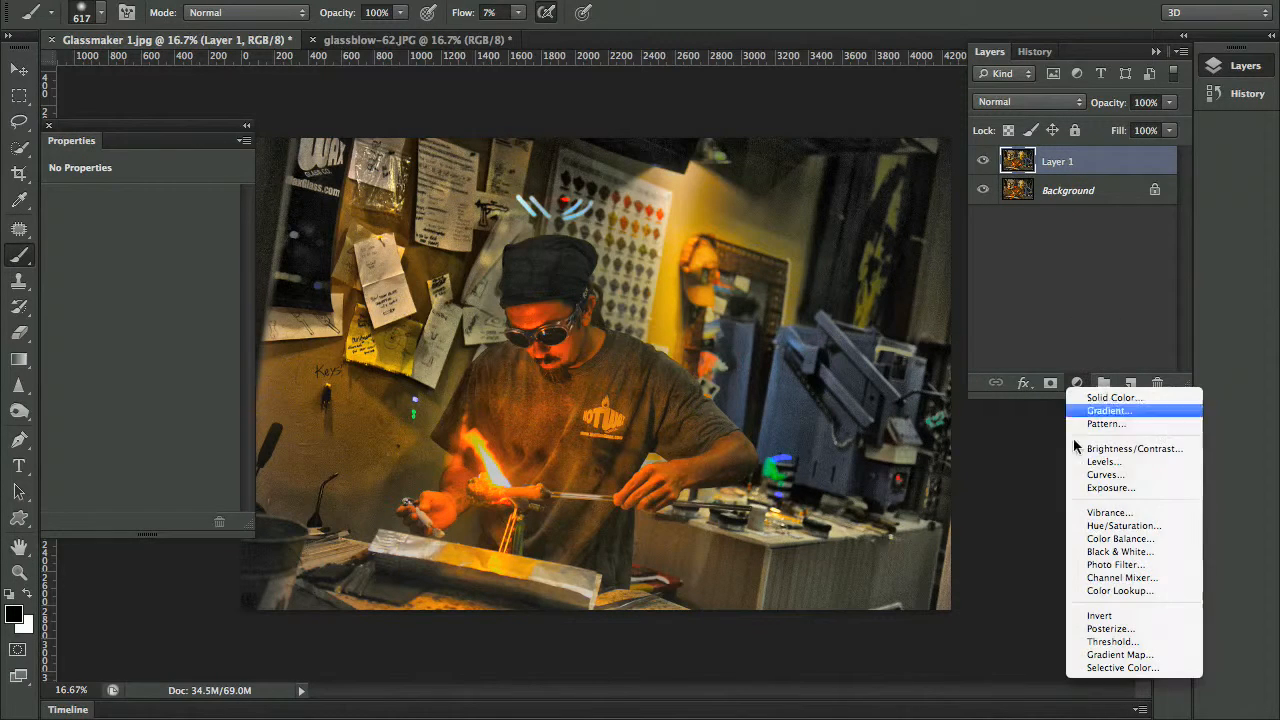
{"action": "left_click", "coordinate": [1120, 461]}
{"action": "key", "text": "ctrl+z"}
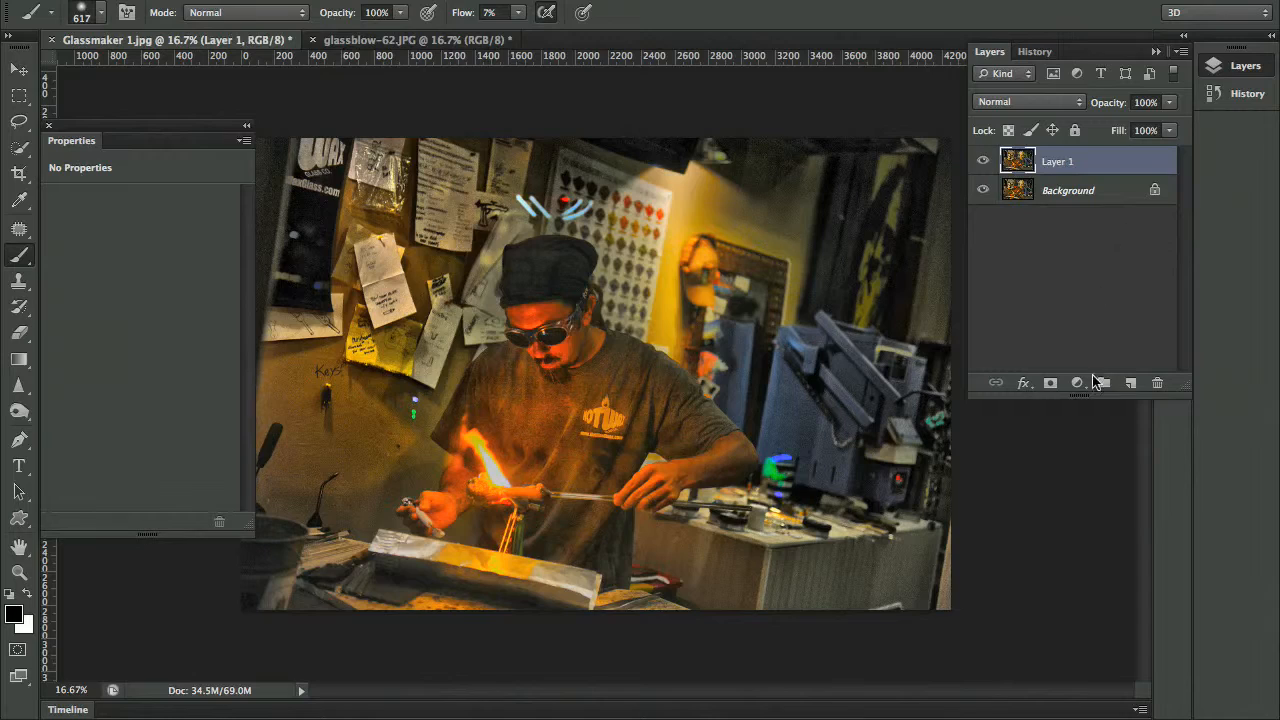
Add a darkening Curves adjustment with a lowered white end and a point at input 149, output 91, and invert its mask to black
{"action": "left_click", "coordinate": [1077, 383]}
{"action": "left_click", "coordinate": [1124, 478]}
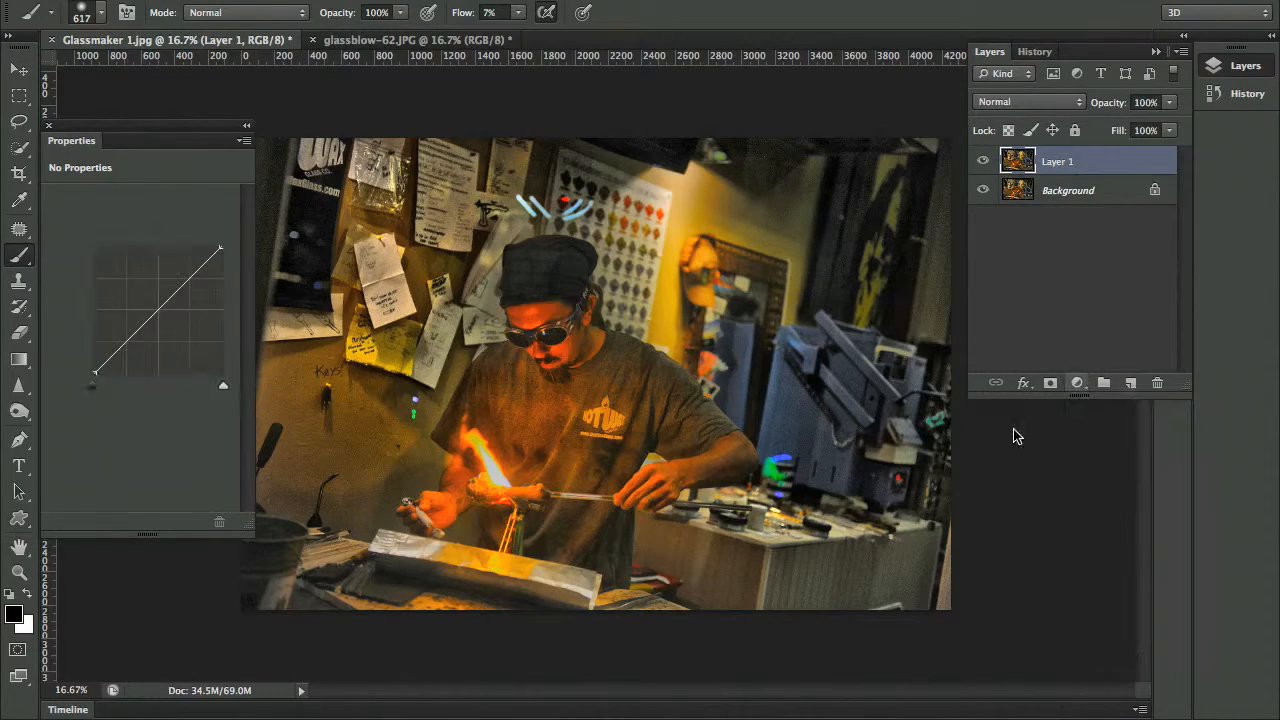
{"action": "left_click_drag", "start_coordinate": [183, 297], "coordinate": [170, 330]}
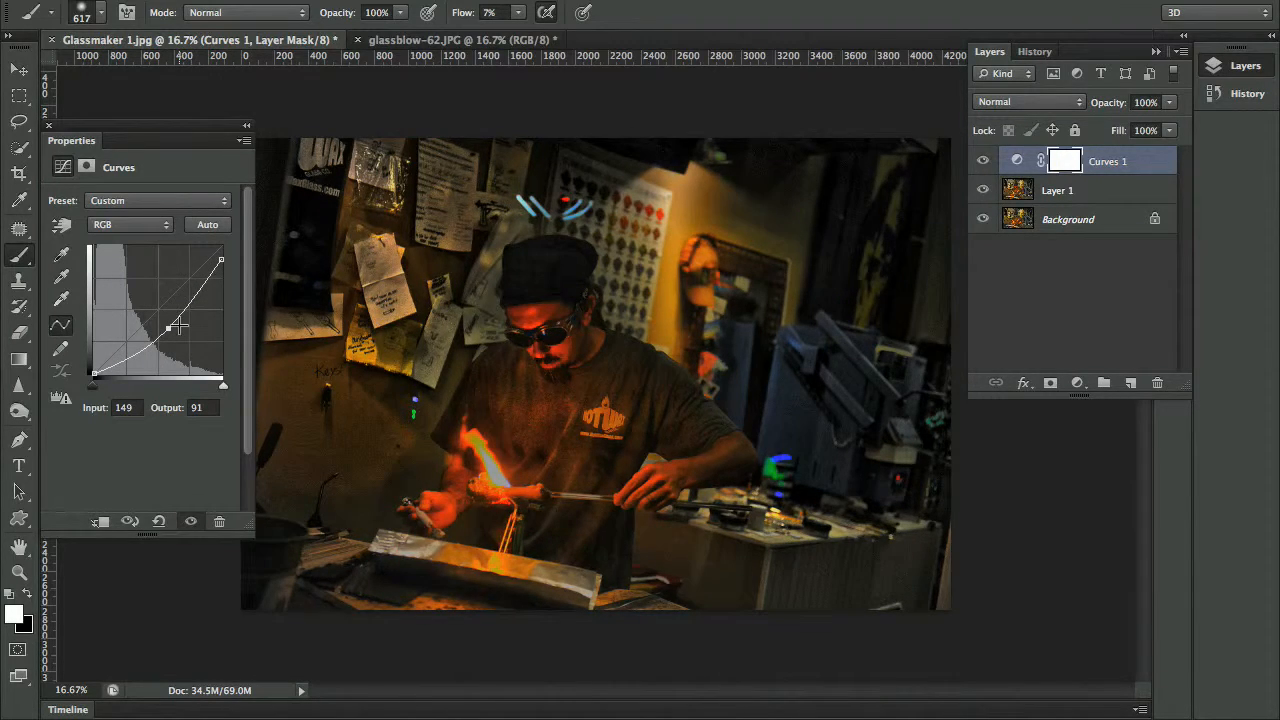
{"action": "key", "text": "ctrl+i"}
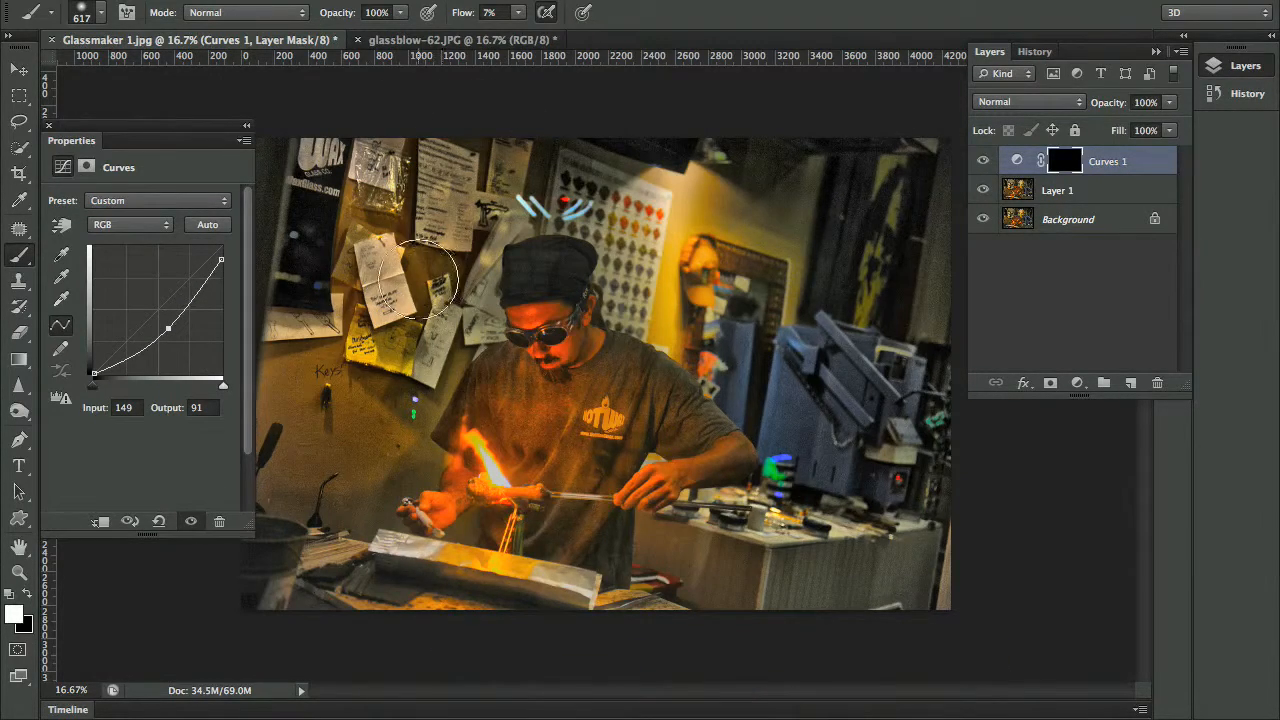
Paint white on the Curves mask around the glassblower with a 1217 px brush at 7% flow and compare before and after
{"action": "left_click_drag", "start_coordinate": [388, 388], "coordinate": [437, 373], "text": "ctrl+alt"}
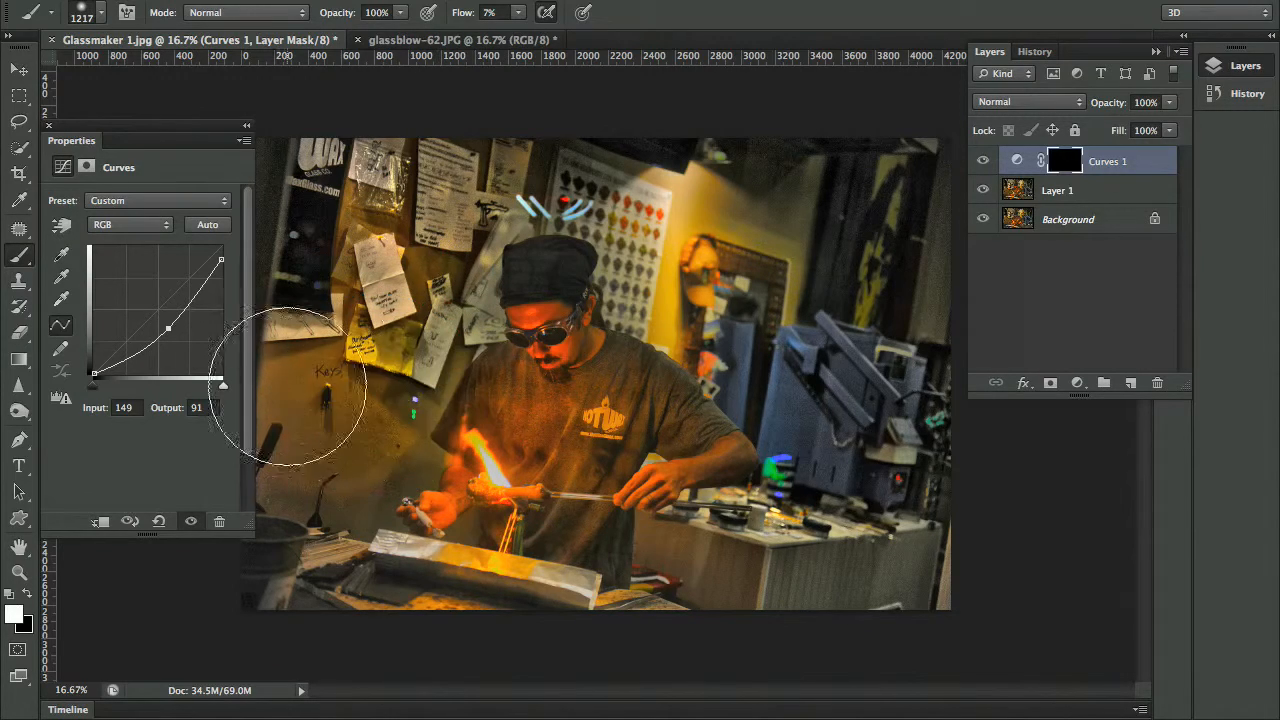
{"action": "mouse_move", "coordinate": [318, 418]}
{"action": "left_mouse_down"}
{"action": "mouse_move", "coordinate": [399, 349]}
{"action": "mouse_move", "coordinate": [337, 423]}
{"action": "mouse_move", "coordinate": [388, 325]}
{"action": "mouse_move", "coordinate": [271, 215]}
{"action": "mouse_move", "coordinate": [273, 315]}
{"action": "mouse_move", "coordinate": [309, 154]}
{"action": "mouse_move", "coordinate": [458, 140]}
{"action": "mouse_move", "coordinate": [479, 183]}
{"action": "mouse_move", "coordinate": [502, 161]}
{"action": "mouse_move", "coordinate": [629, 178]}
{"action": "mouse_move", "coordinate": [720, 229]}
{"action": "mouse_move", "coordinate": [718, 284]}
{"action": "mouse_move", "coordinate": [670, 234]}
{"action": "mouse_move", "coordinate": [791, 225]}
{"action": "mouse_move", "coordinate": [881, 124]}
{"action": "mouse_move", "coordinate": [828, 263]}
{"action": "mouse_move", "coordinate": [919, 311]}
{"action": "mouse_move", "coordinate": [935, 358]}
{"action": "mouse_move", "coordinate": [865, 610]}
{"action": "mouse_move", "coordinate": [659, 613]}
{"action": "mouse_move", "coordinate": [734, 583]}
{"action": "mouse_move", "coordinate": [1011, 560]}
{"action": "mouse_move", "coordinate": [693, 289]}
{"action": "mouse_move", "coordinate": [621, 278]}
{"action": "mouse_move", "coordinate": [697, 295]}
{"action": "mouse_move", "coordinate": [735, 193]}
{"action": "mouse_move", "coordinate": [891, 159]}
{"action": "mouse_move", "coordinate": [955, 681]}
{"action": "mouse_move", "coordinate": [988, 308]}
{"action": "mouse_move", "coordinate": [565, 102]}
{"action": "mouse_move", "coordinate": [440, 339]}
{"action": "mouse_move", "coordinate": [359, 418]}
{"action": "mouse_move", "coordinate": [409, 476]}
{"action": "mouse_move", "coordinate": [314, 524]}
{"action": "mouse_move", "coordinate": [260, 313]}
{"action": "mouse_move", "coordinate": [259, 507]}
{"action": "mouse_move", "coordinate": [484, 597]}
{"action": "mouse_move", "coordinate": [313, 611]}
{"action": "mouse_move", "coordinate": [624, 624]}
{"action": "mouse_move", "coordinate": [444, 610]}
{"action": "mouse_move", "coordinate": [691, 592]}
{"action": "mouse_move", "coordinate": [581, 609]}
{"action": "mouse_move", "coordinate": [822, 618]}
{"action": "mouse_move", "coordinate": [687, 629]}
{"action": "mouse_move", "coordinate": [1025, 598]}
{"action": "left_mouse_up"}
{"action": "mouse_move", "coordinate": [457, 342]}
{"action": "left_mouse_down"}
{"action": "mouse_move", "coordinate": [437, 397]}
{"action": "mouse_move", "coordinate": [461, 307]}
{"action": "left_mouse_up"}
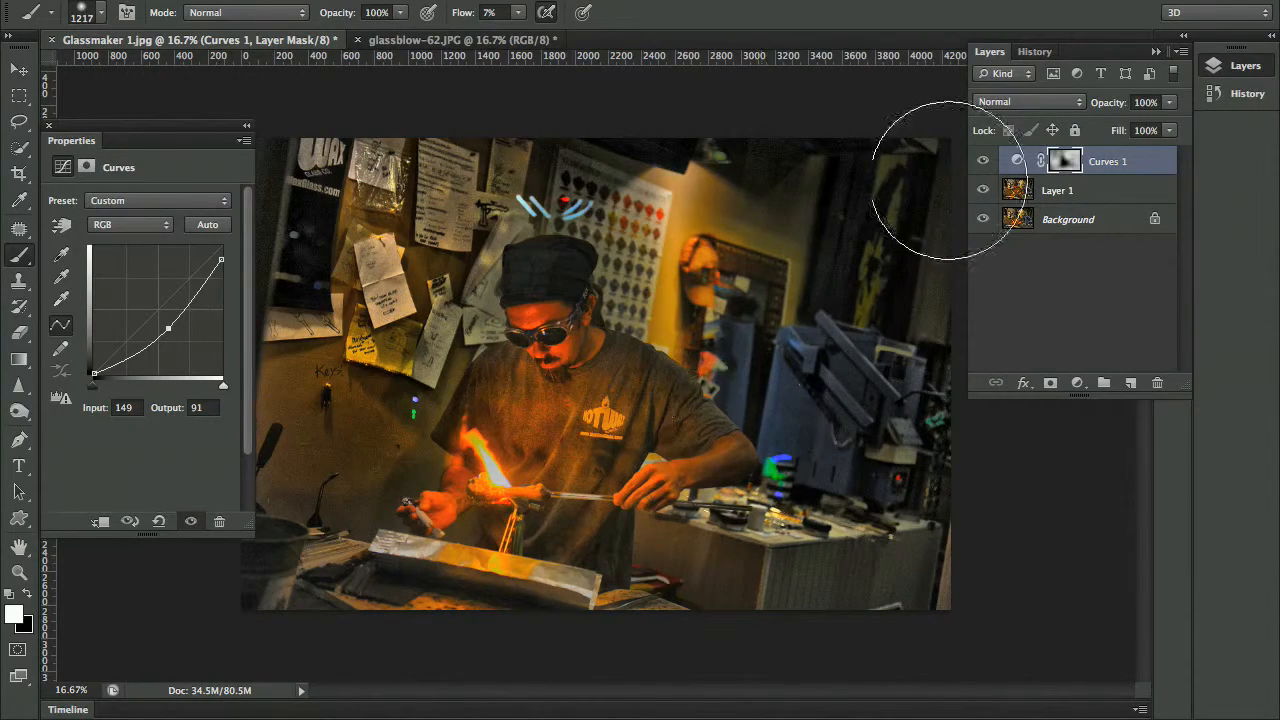
{"action": "left_click", "coordinate": [983, 162]}
{"action": "left_click", "coordinate": [983, 162]}
{"action": "left_click", "coordinate": [983, 162]}
{"action": "left_click", "coordinate": [983, 162]}
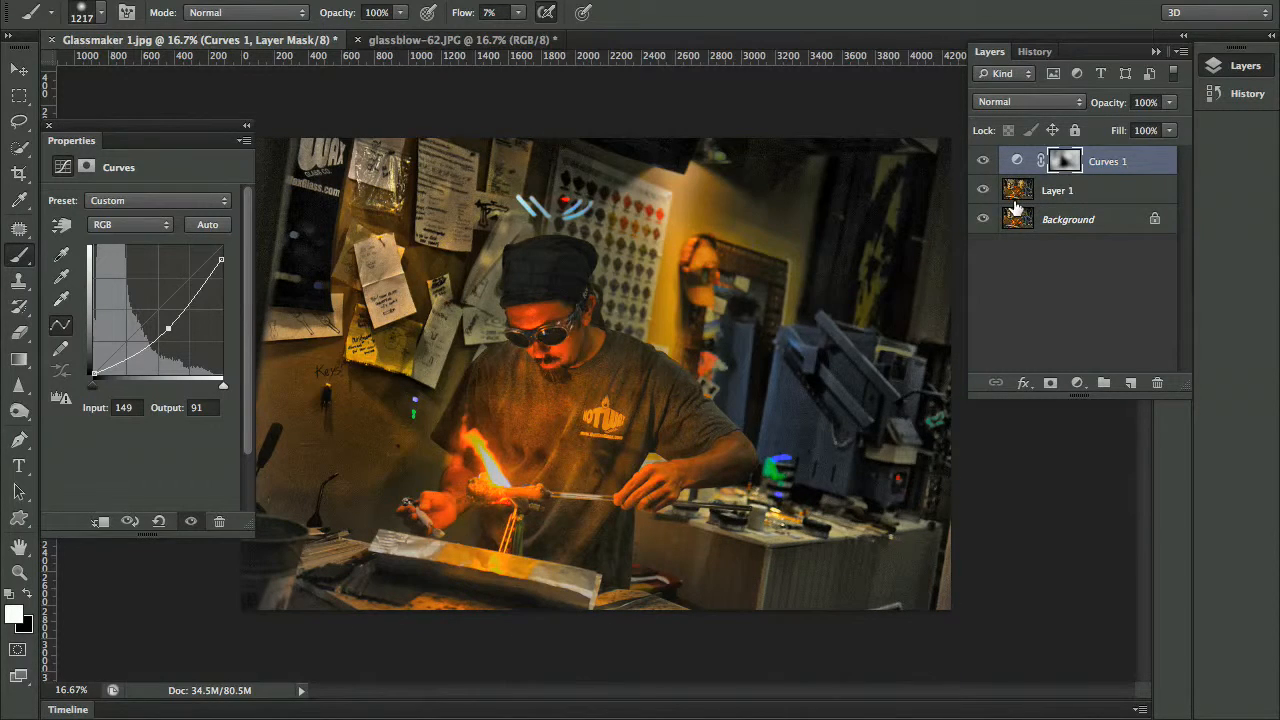
Add a Hue/Saturation adjustment layer with Hue +12 and Lightness -7
{"action": "left_click", "coordinate": [1077, 383]}
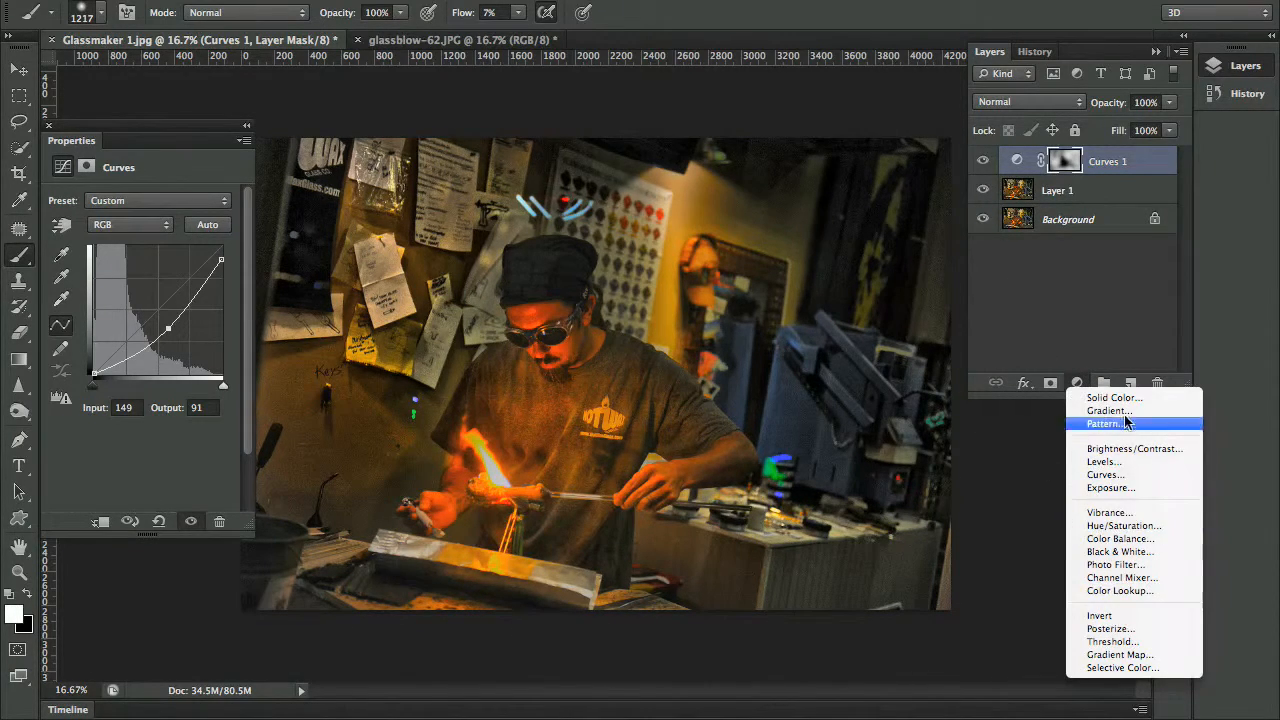
{"action": "left_click", "coordinate": [1124, 525]}
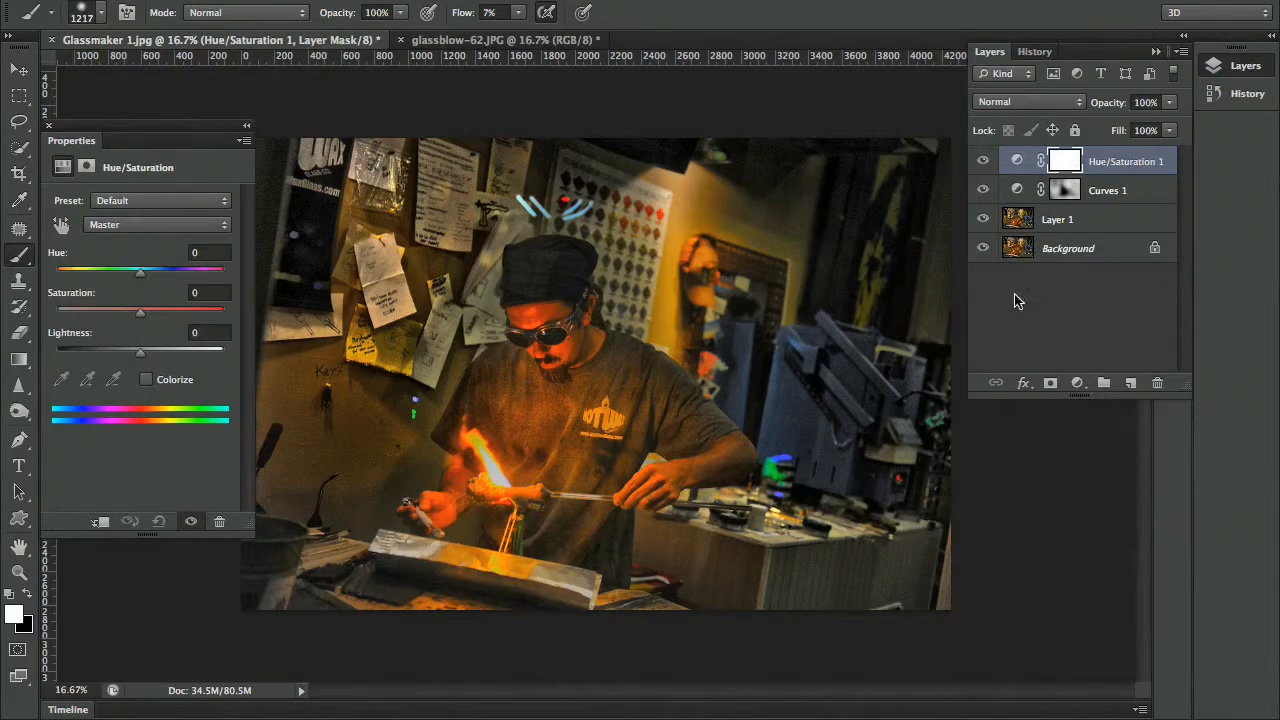
{"action": "left_click_drag", "start_coordinate": [135, 280], "coordinate": [149, 281]}
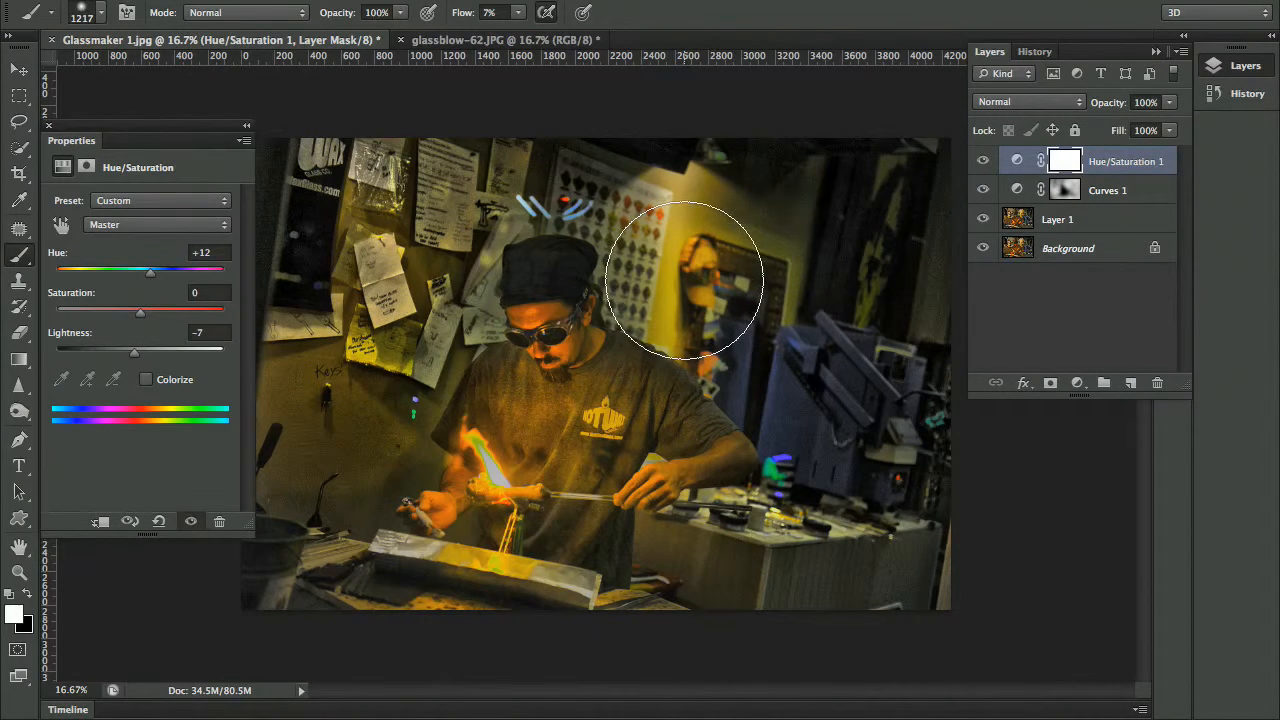
Add a second Curves adjustment layer and lower its white point to output 175
{"action": "left_click", "coordinate": [1078, 384]}
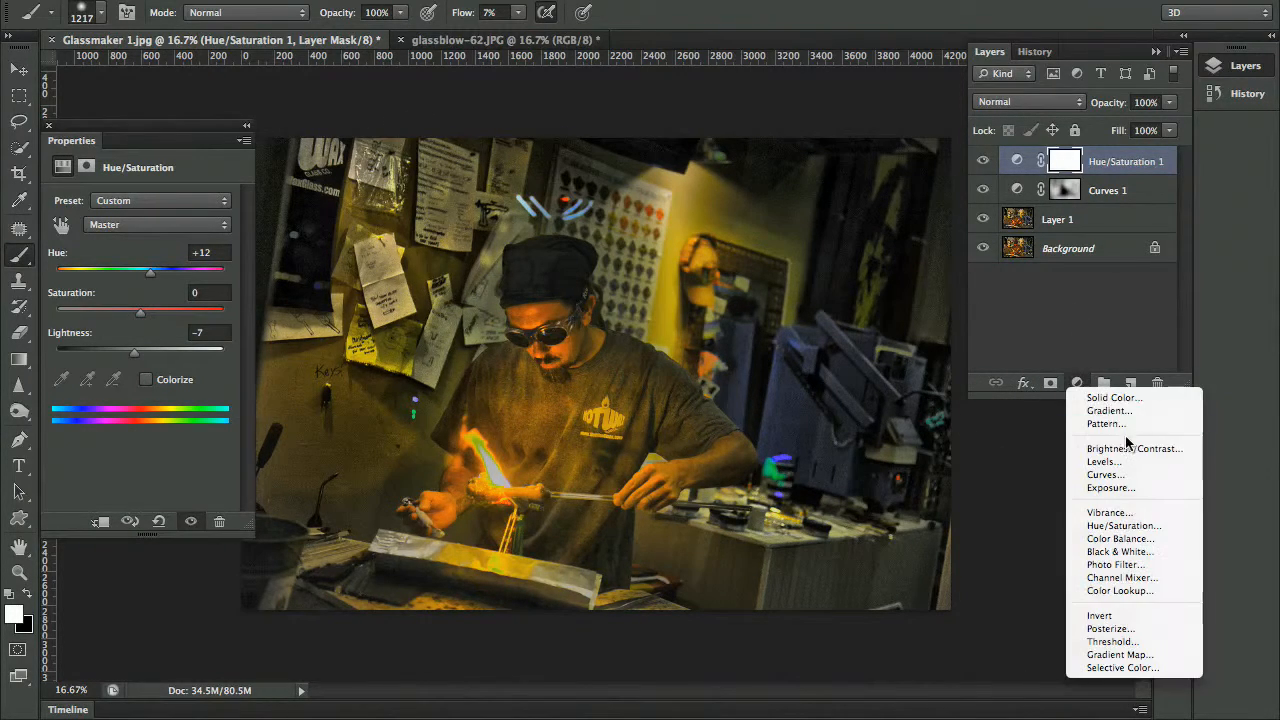
{"action": "left_click", "coordinate": [1130, 474]}
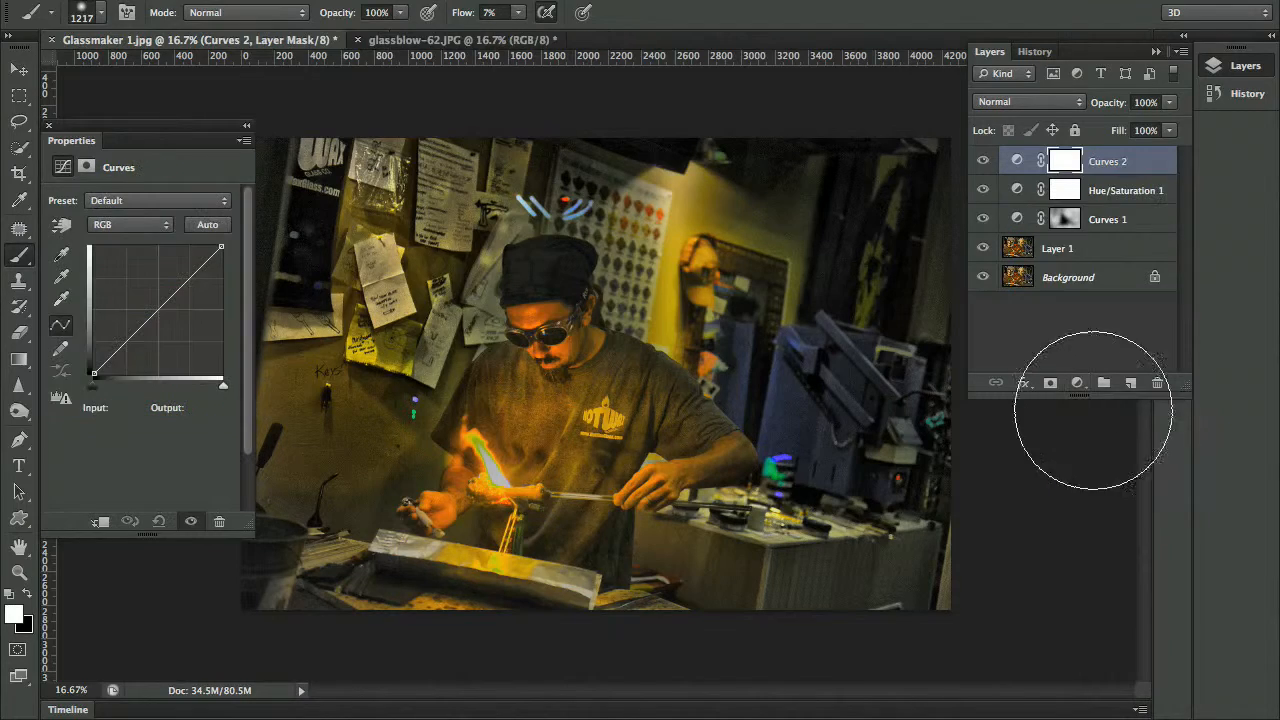
{"action": "left_click_drag", "start_coordinate": [222, 248], "coordinate": [225, 287]}
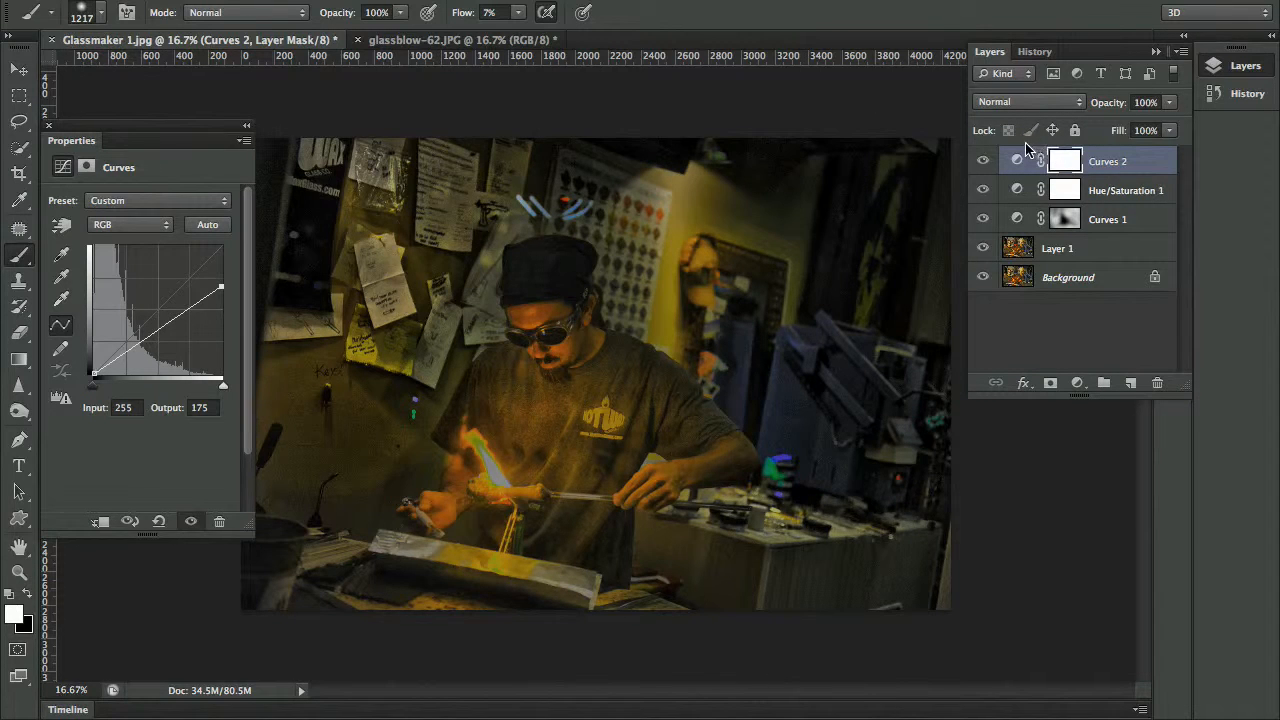
Select the whole canvas and scale the selection inward to a centred rectangle about 80% of the image size
{"action": "key", "text": "ctrl+a"}
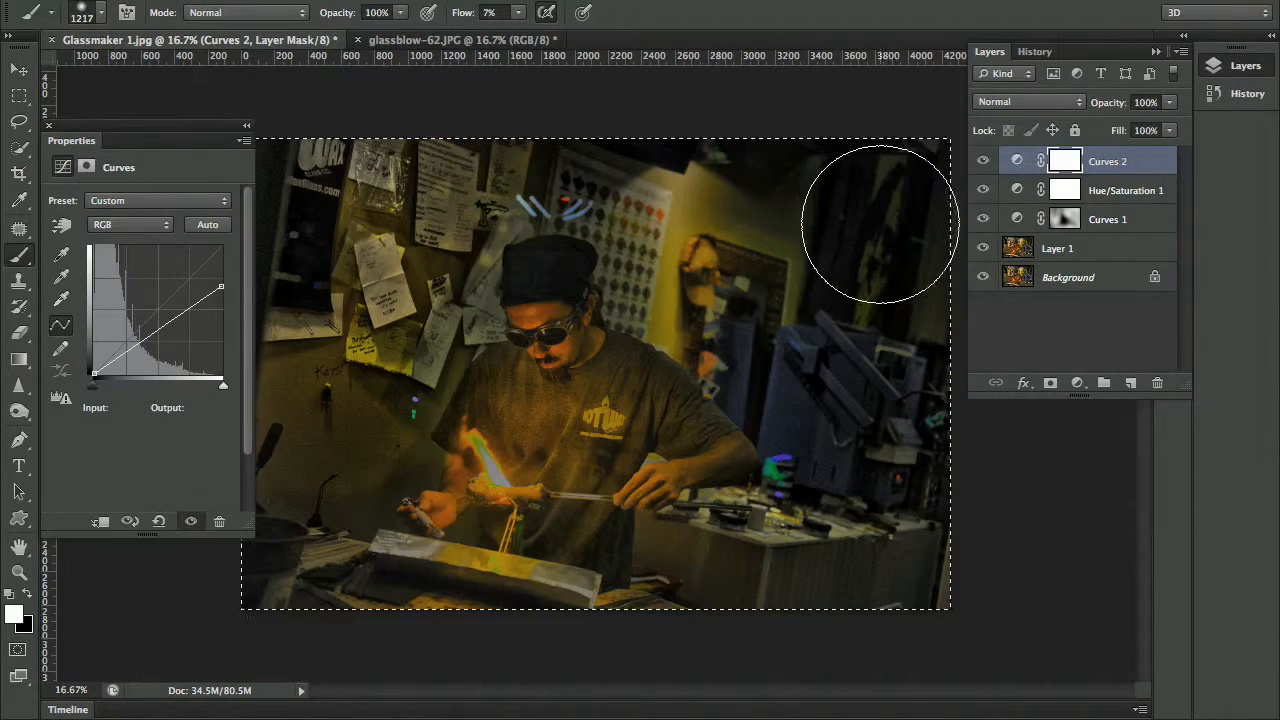
{"action": "left_click", "coordinate": [414, 0]}
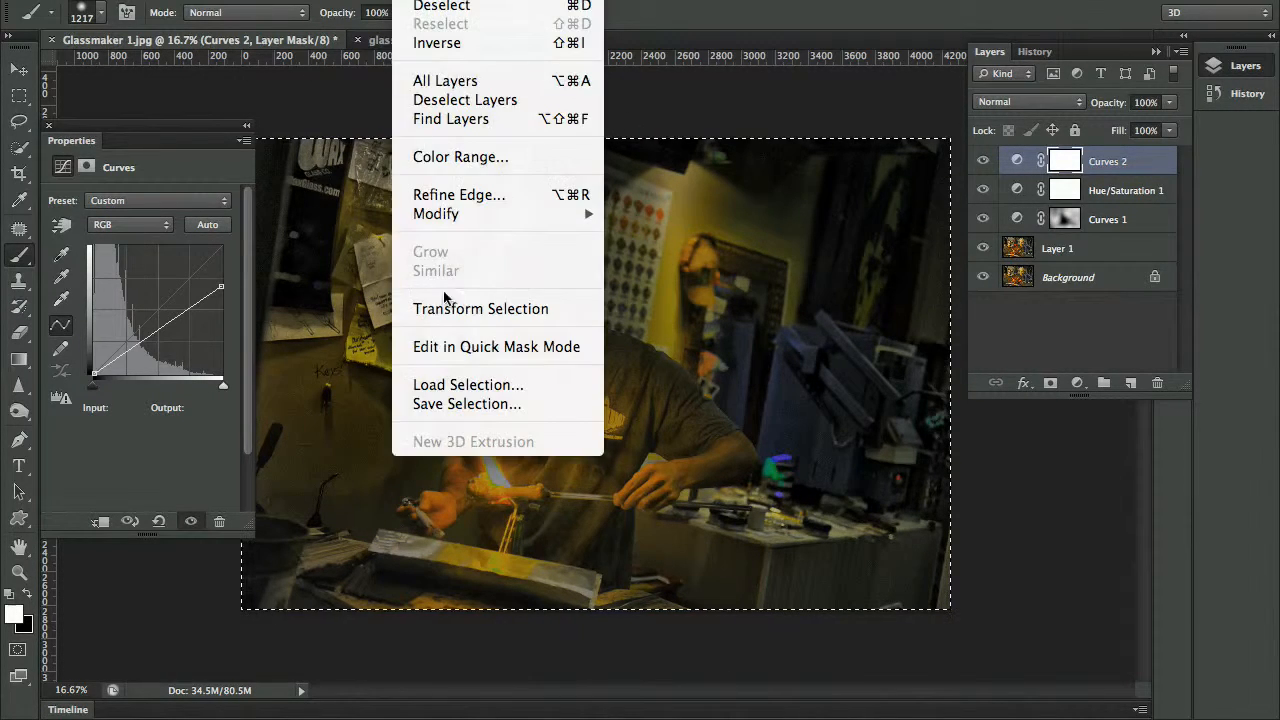
{"action": "left_click", "coordinate": [472, 310]}
{"action": "left_click_drag", "start_coordinate": [949, 139], "coordinate": [880, 186]}
{"action": "key", "text": "Return"}
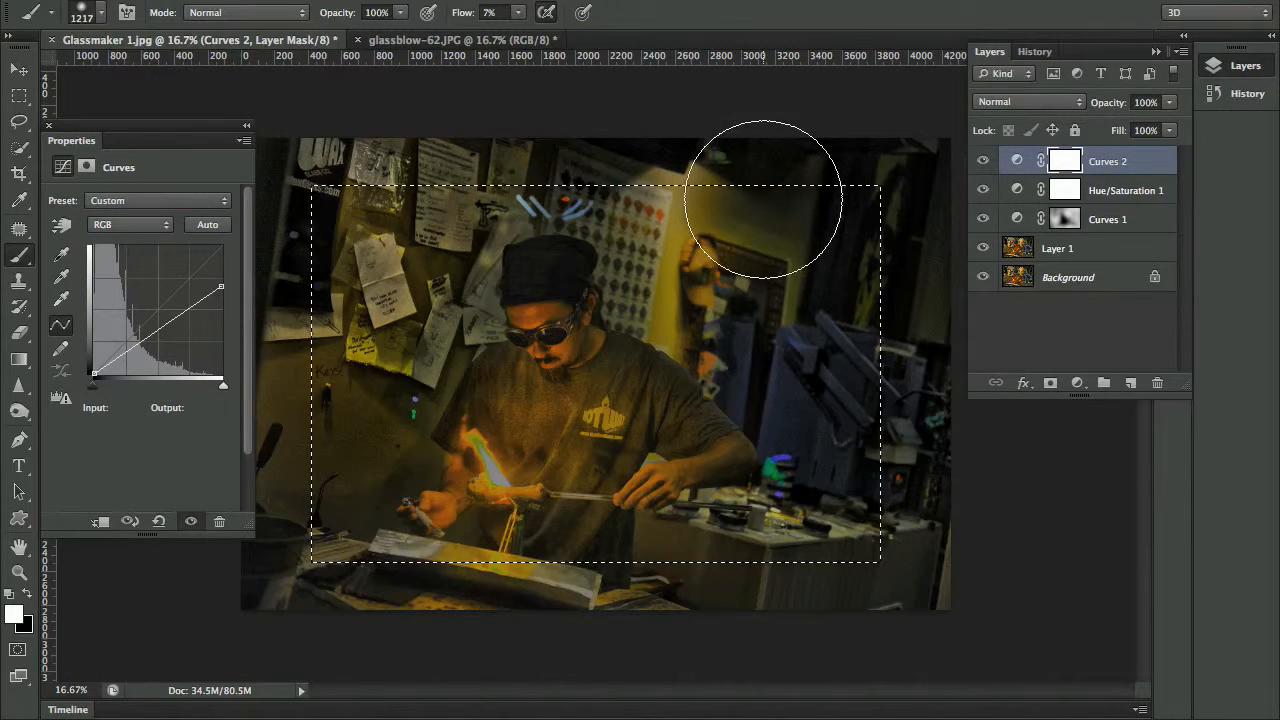
Feather the centred rectangular selection with a radius of 200 pixels
{"action": "left_click", "coordinate": [412, 0]}
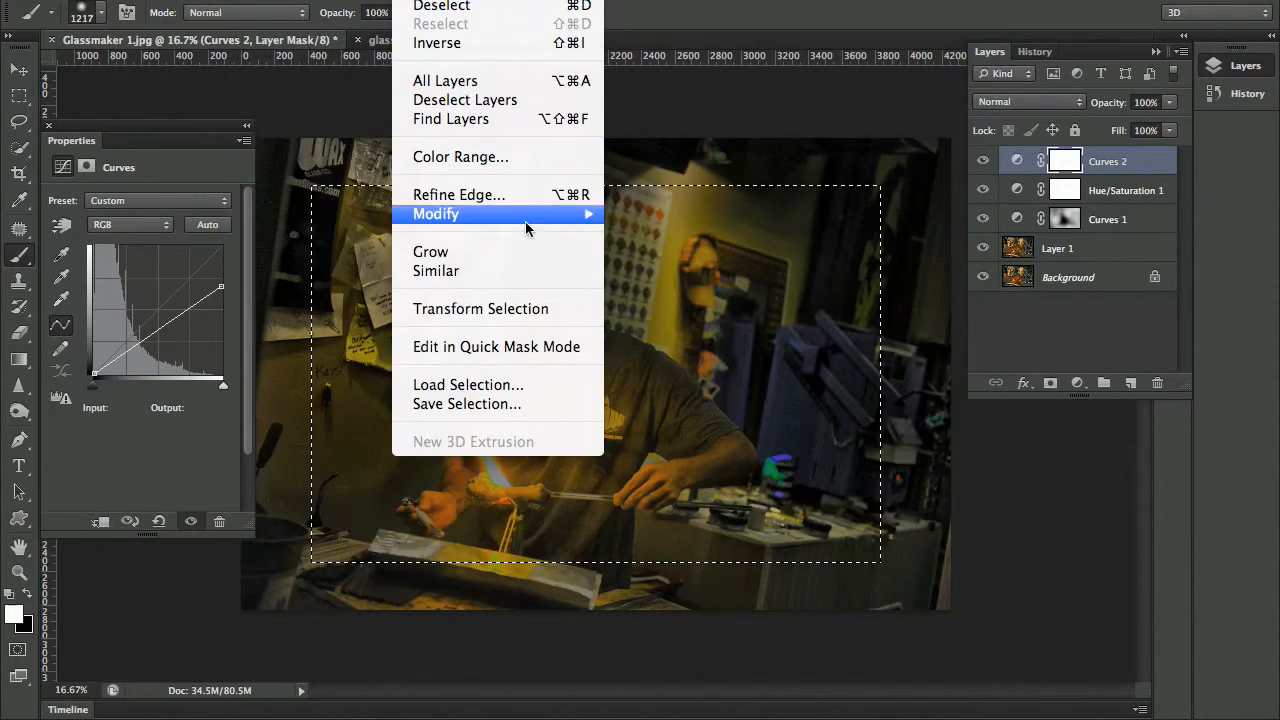
{"action": "mouse_move", "coordinate": [580, 214]}
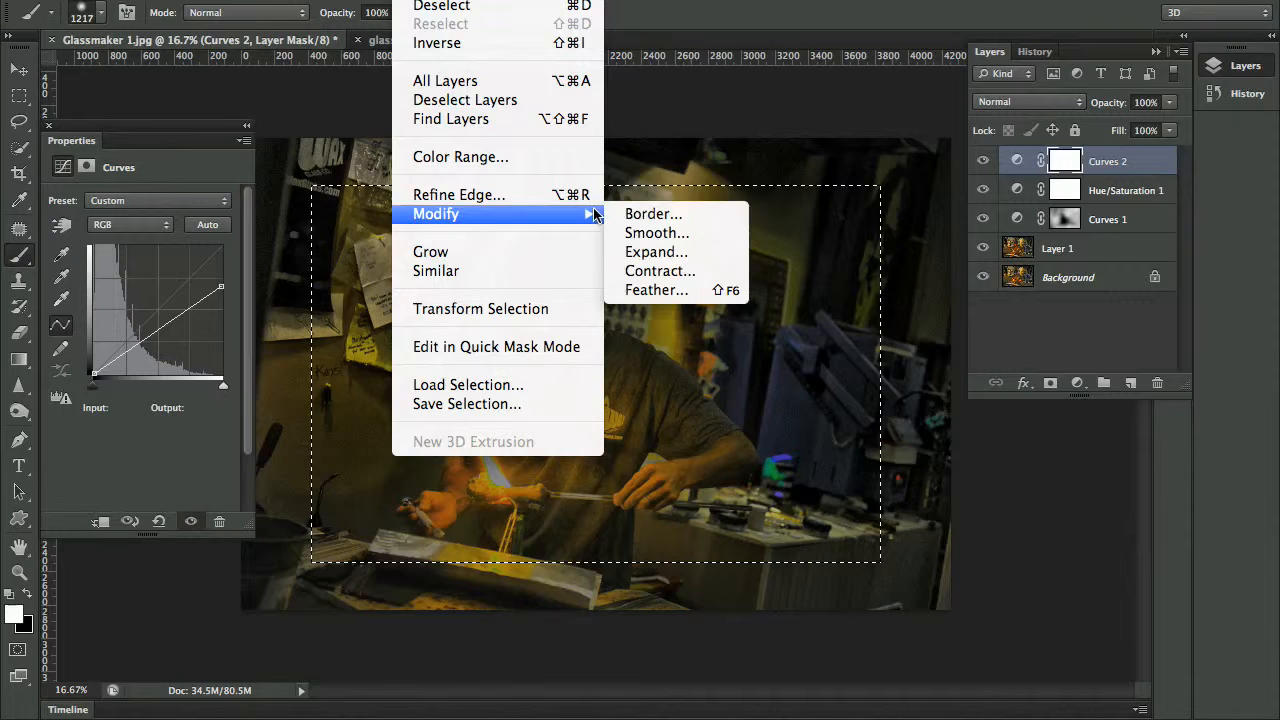
{"action": "left_click", "coordinate": [692, 289]}
{"action": "type", "text": "200"}
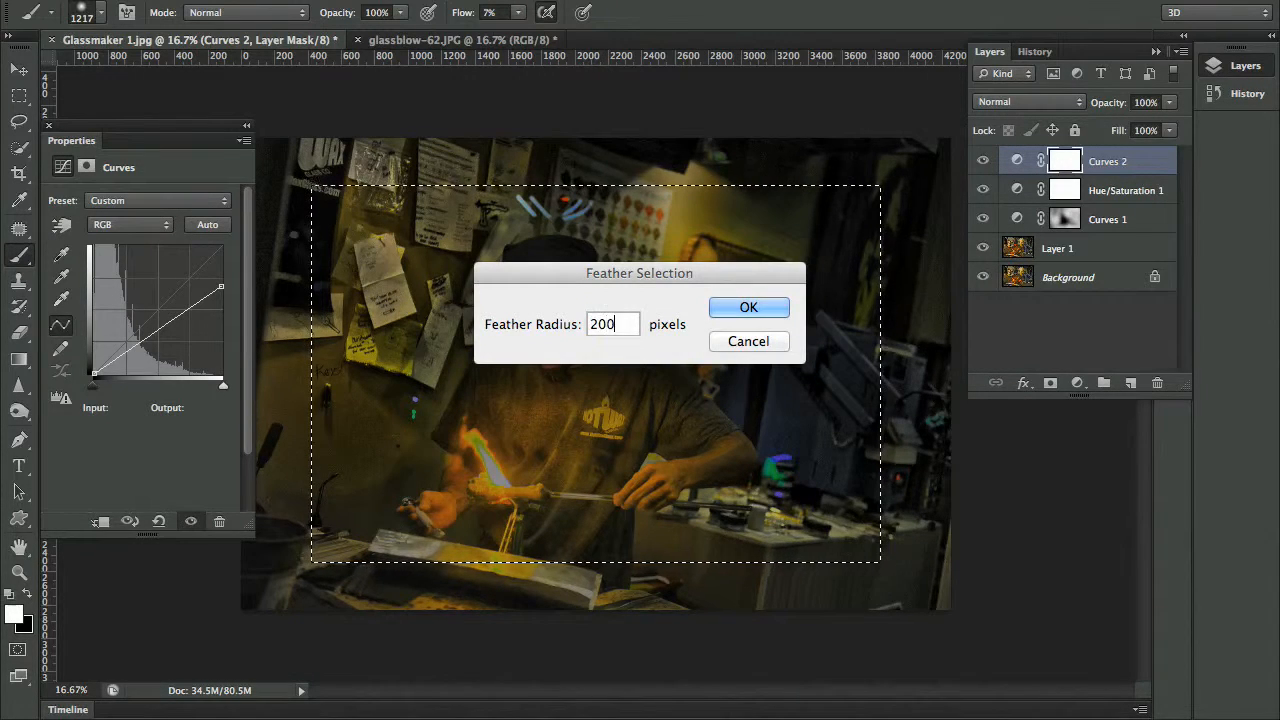
{"action": "key", "text": "Return"}
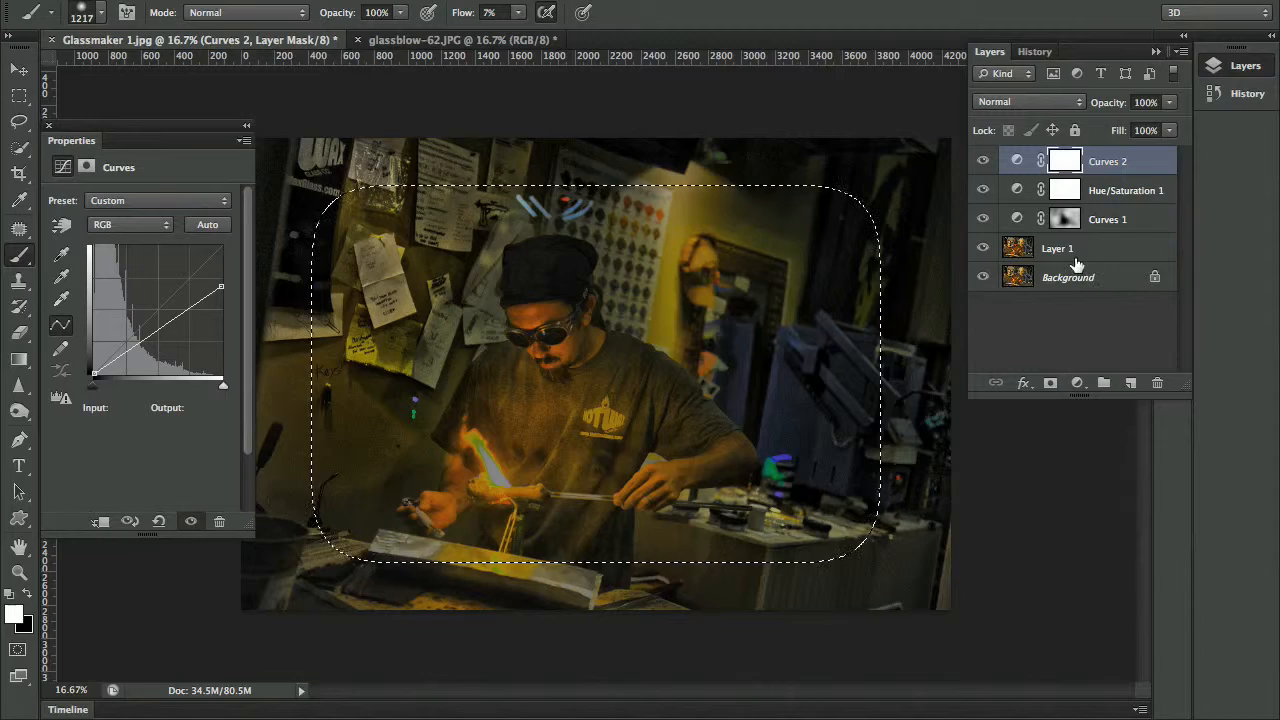
Fill the feathered selection on the Curves 2 layer mask with black at 100% opacity, and deselect
{"action": "key", "text": "ctrl+BackSpace"}
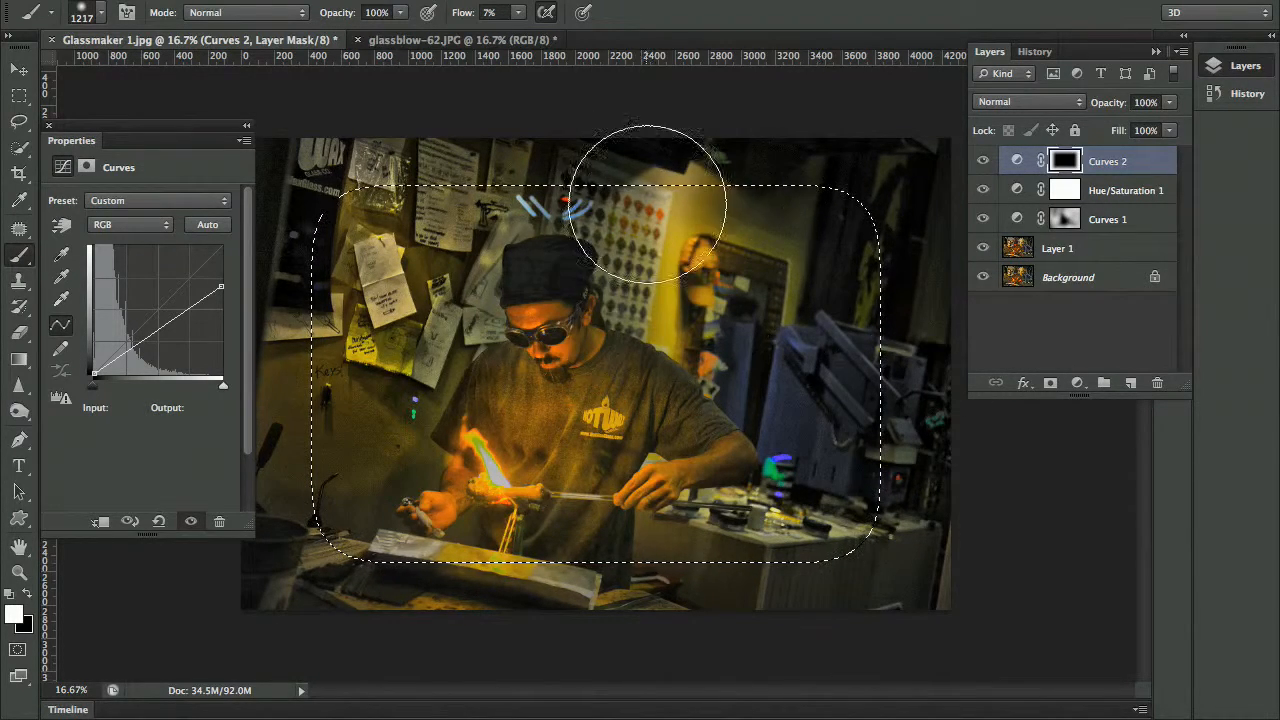
{"action": "key", "text": "super+z"}
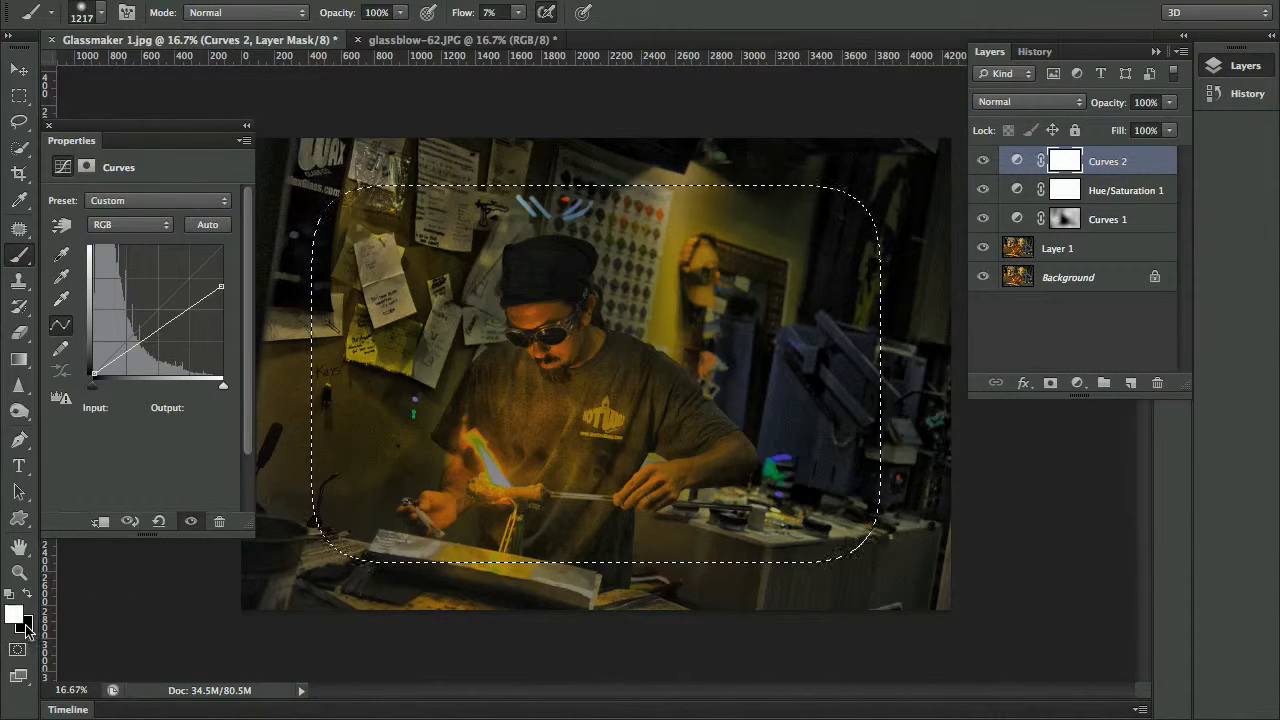
{"action": "left_click", "coordinate": [210, 0]}
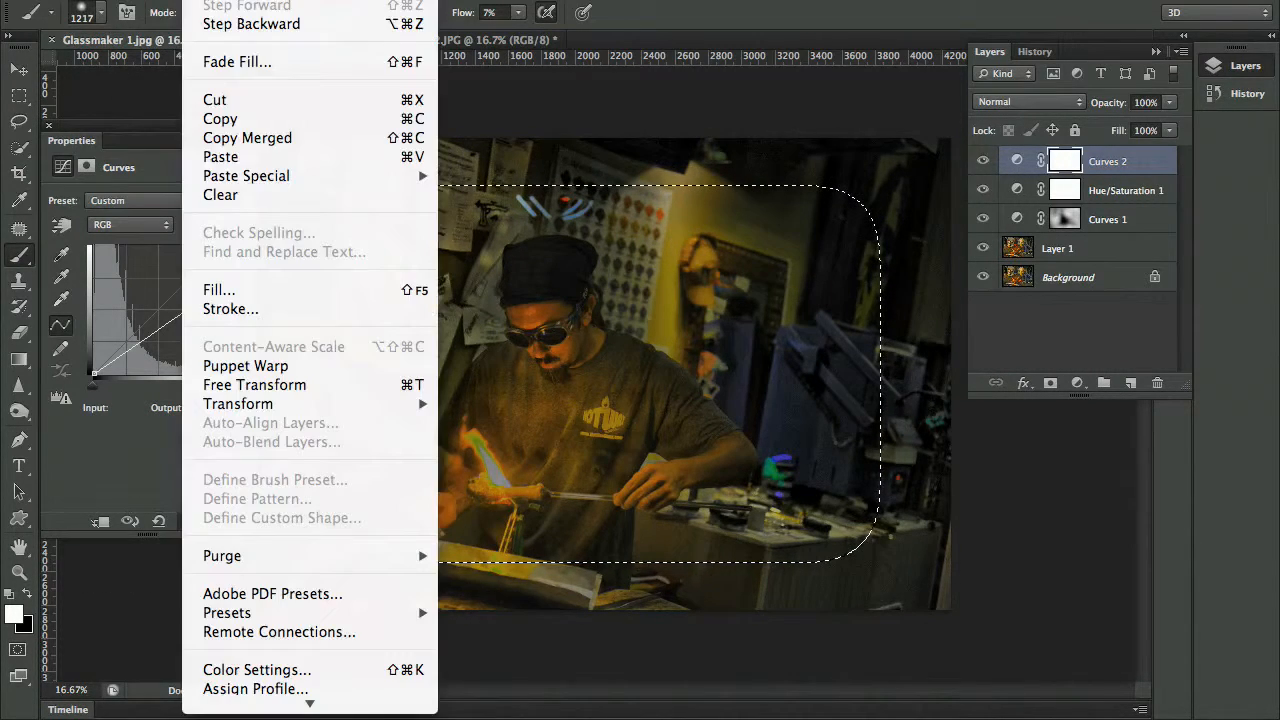
{"action": "left_click", "coordinate": [250, 290]}
{"action": "left_click", "coordinate": [937, 443]}
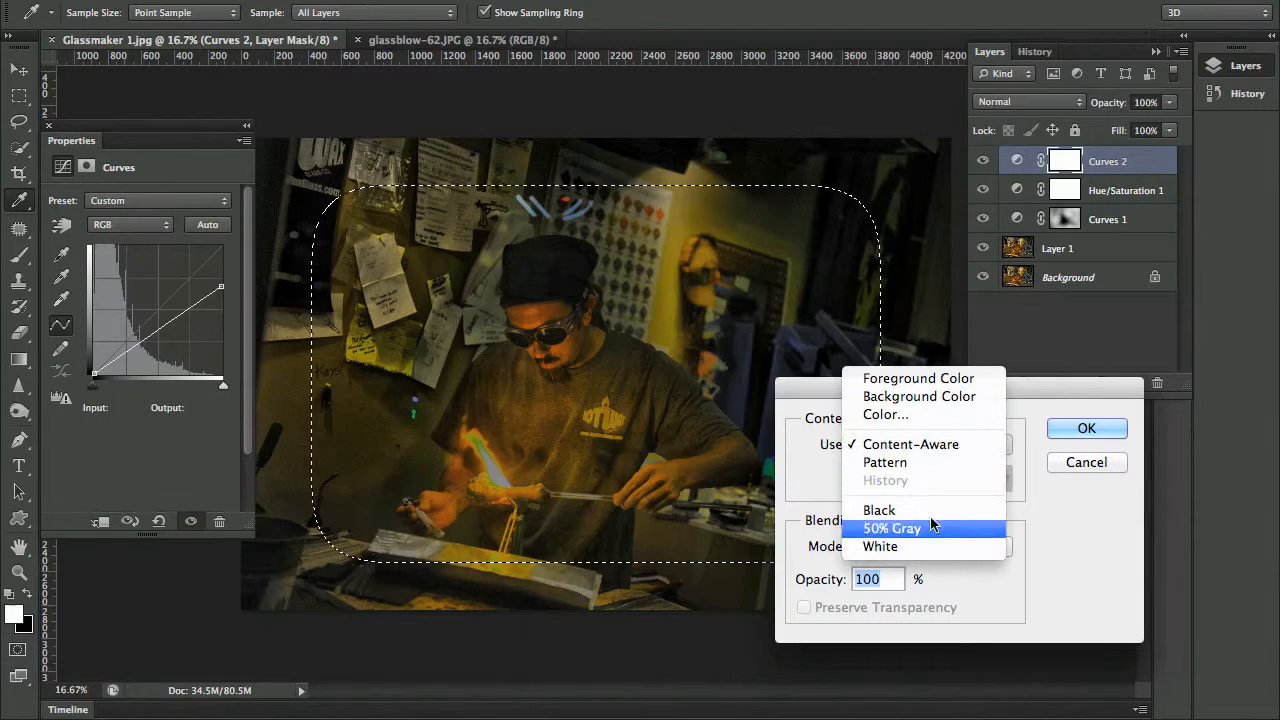
{"action": "left_click", "coordinate": [895, 510]}
{"action": "left_click", "coordinate": [1077, 427]}
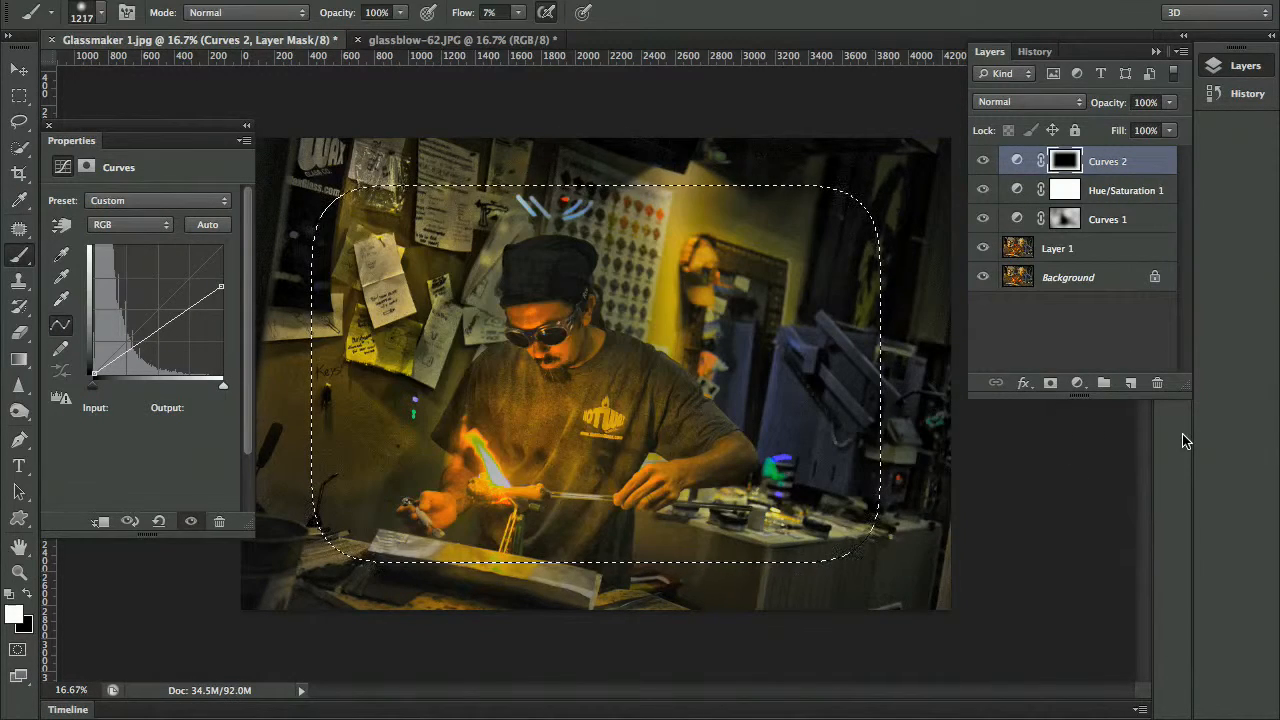
{"action": "key", "text": "ctrl+d"}
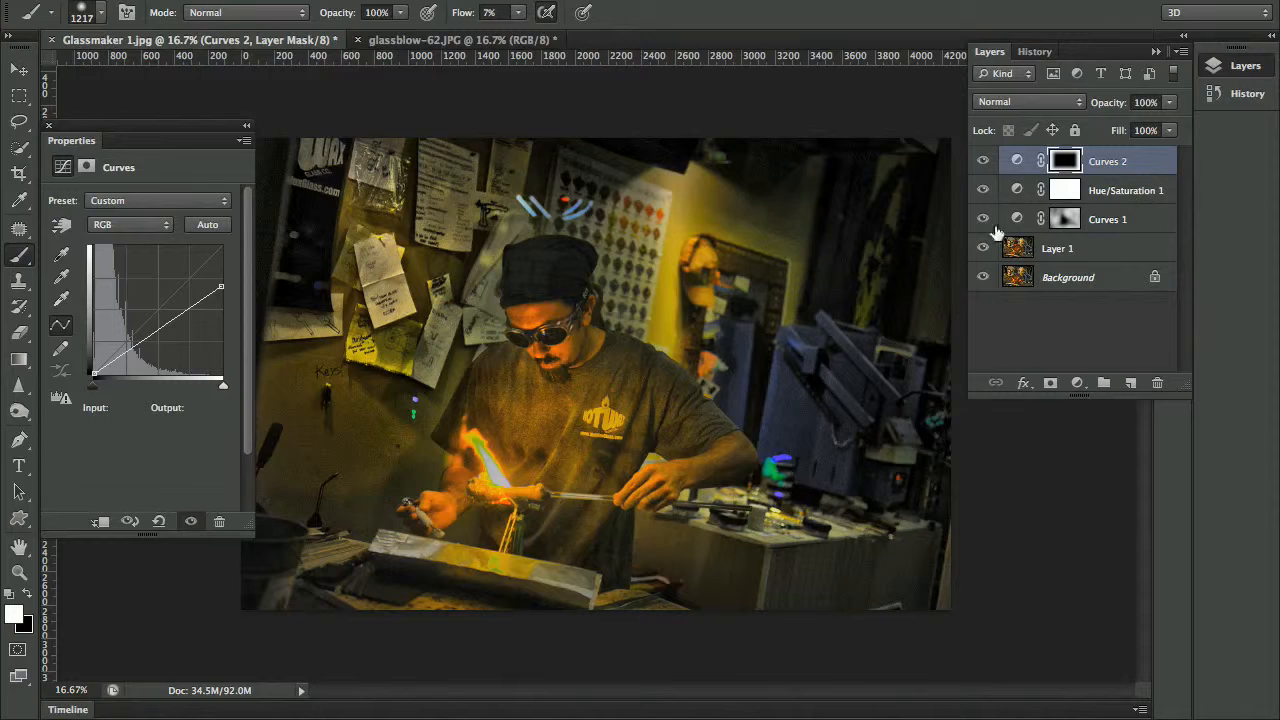
Toggle the visibility of the Curves 2 layer several times to compare the image with and without the vignette
{"action": "left_click", "coordinate": [981, 163]}
{"action": "left_click", "coordinate": [981, 163]}
{"action": "left_click", "coordinate": [981, 163]}
{"action": "left_click", "coordinate": [981, 163]}
{"action": "left_click", "coordinate": [981, 163]}
{"action": "left_click", "coordinate": [981, 163]}
Reduce the Hue of the Hue/Saturation 1 adjustment layer to +6
{"action": "left_click", "coordinate": [1066, 199]}
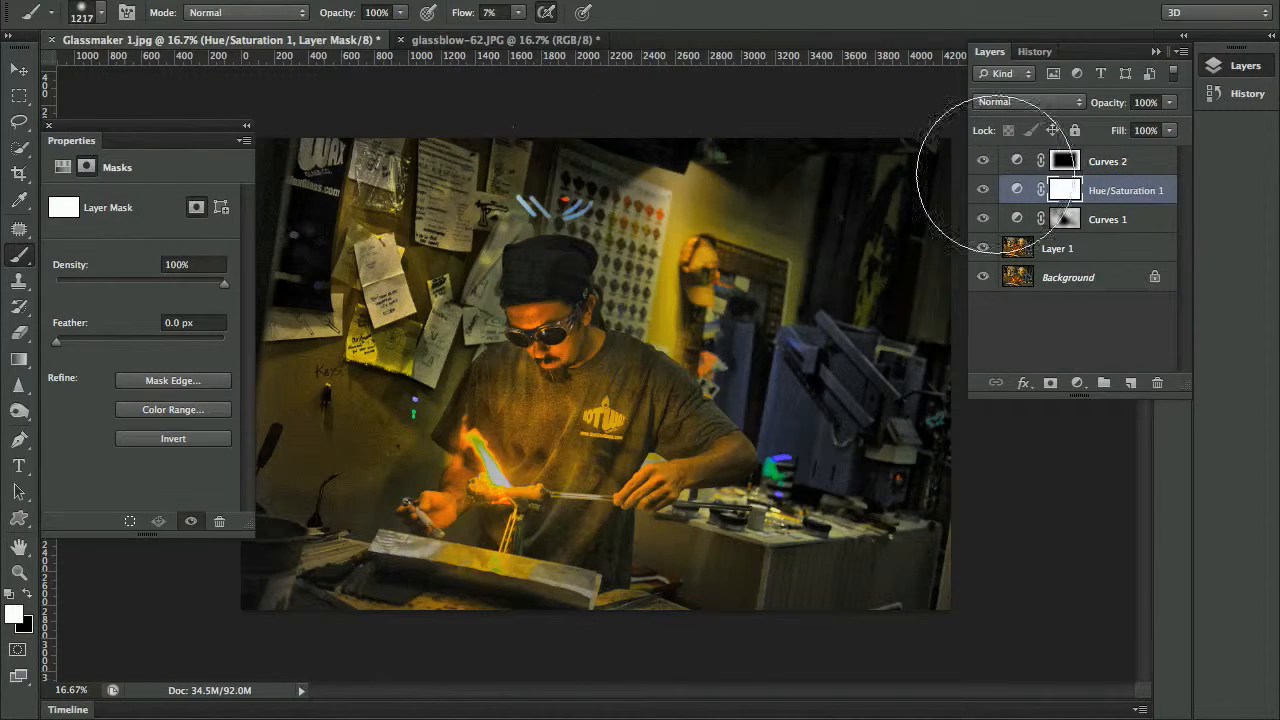
{"action": "left_click", "coordinate": [1017, 191]}
{"action": "left_click_drag", "start_coordinate": [149, 280], "coordinate": [145, 280]}
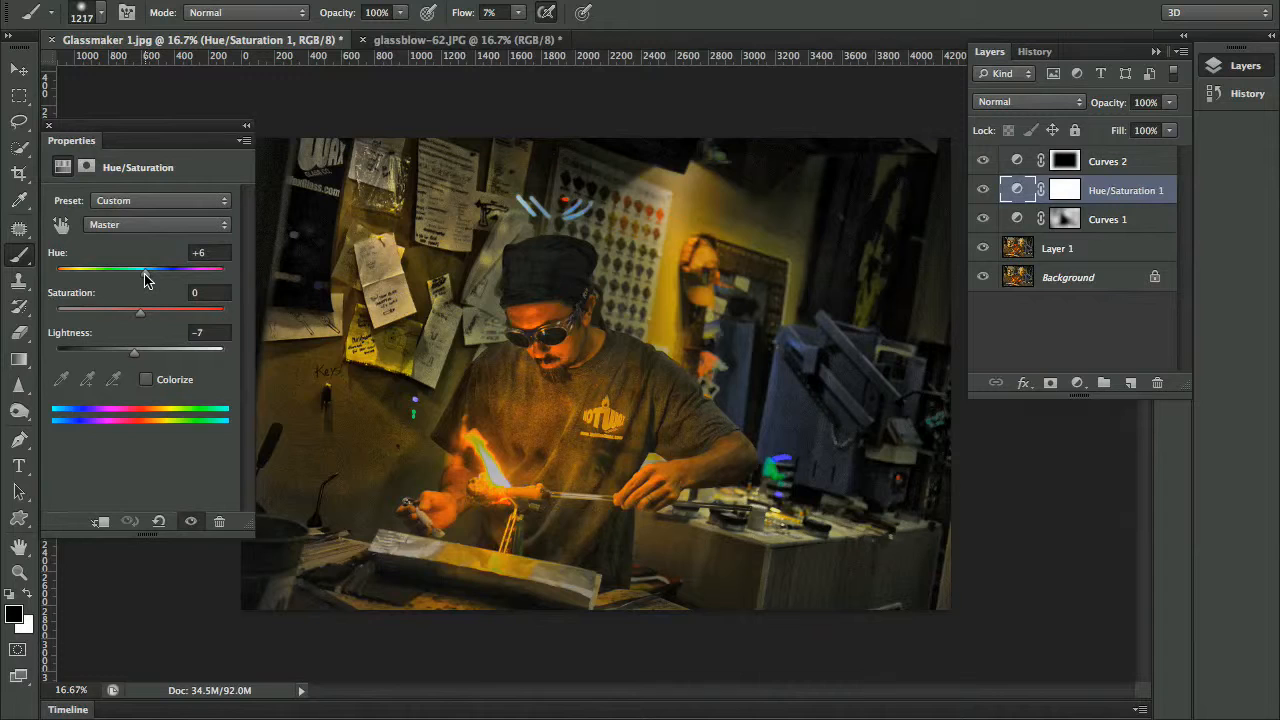